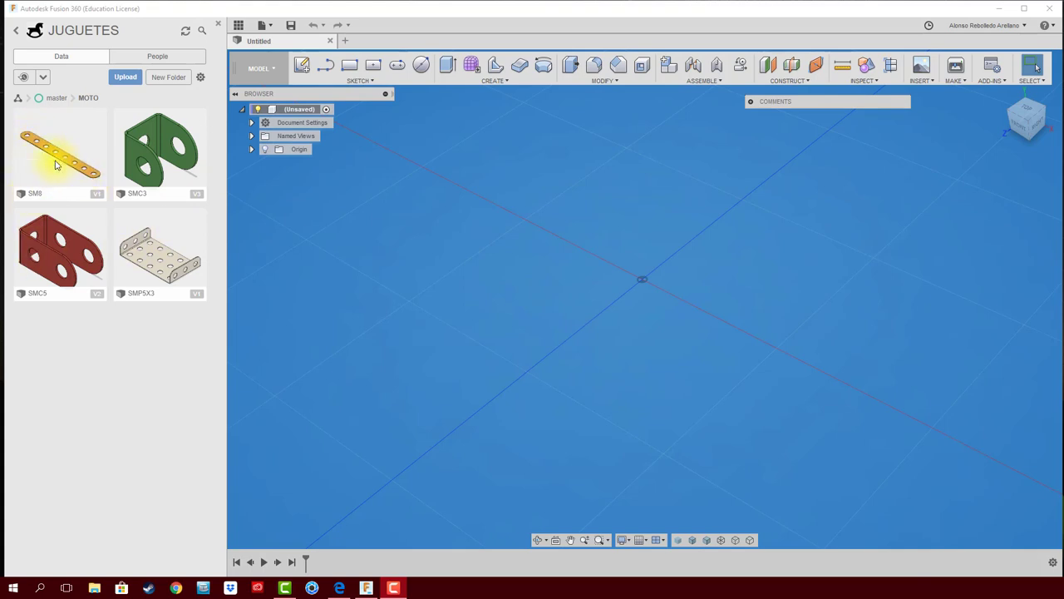
# Duplicate the SM8 bar design into the same MOTO folder.
pyautogui.rightClick(49, 175)
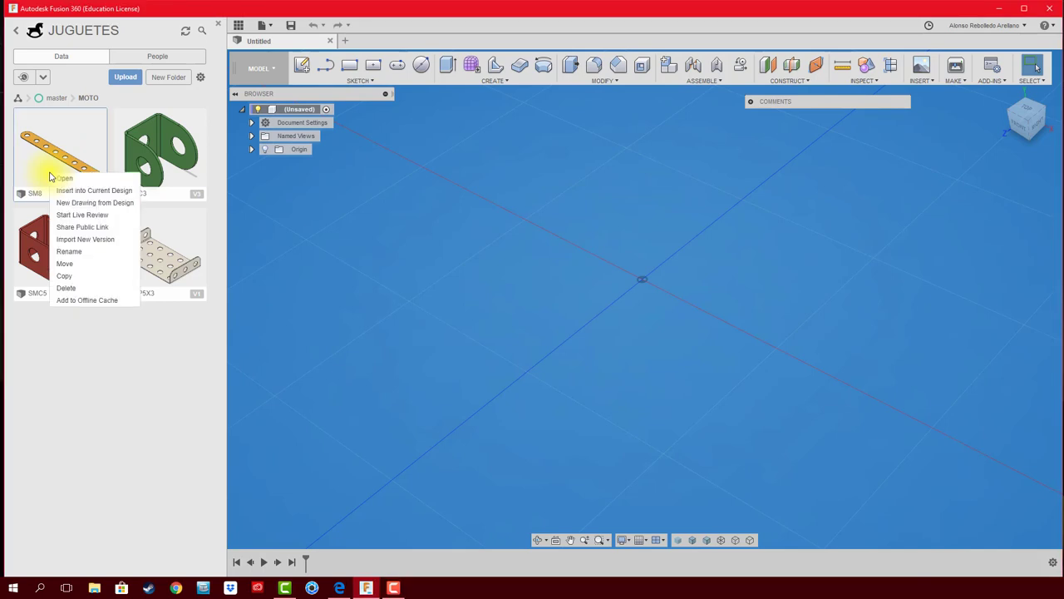
pyautogui.click(79, 276)
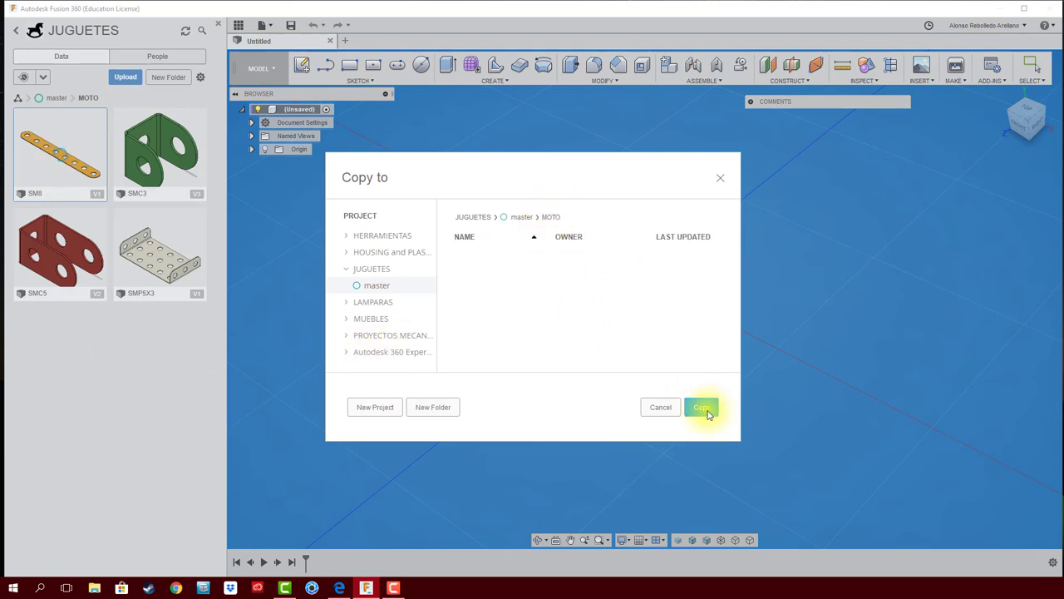
pyautogui.click(703, 408)
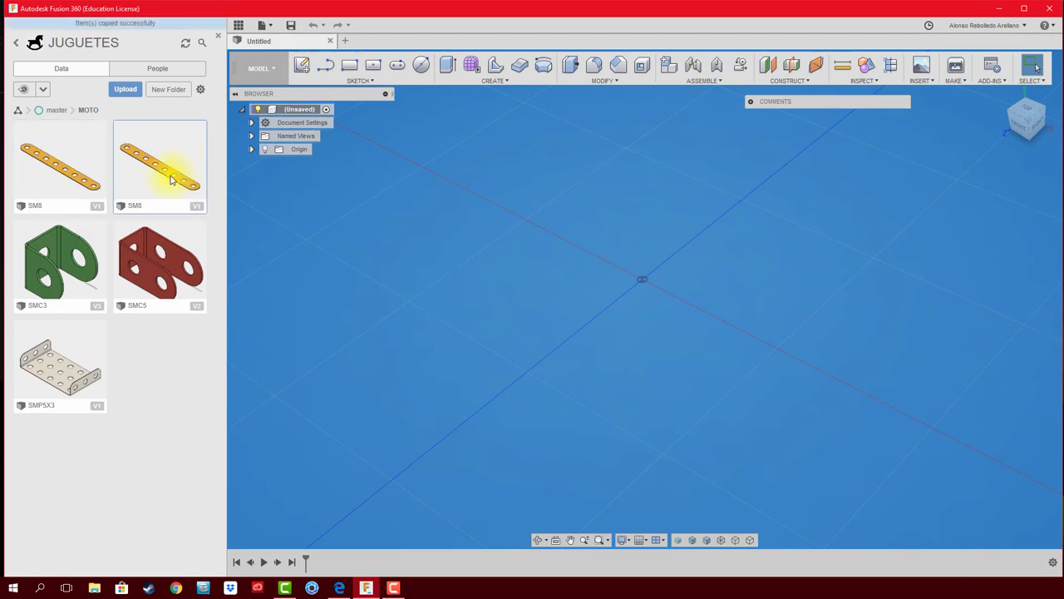
# Rename the second SM8 copy to SM4.
pyautogui.rightClick(171, 176)
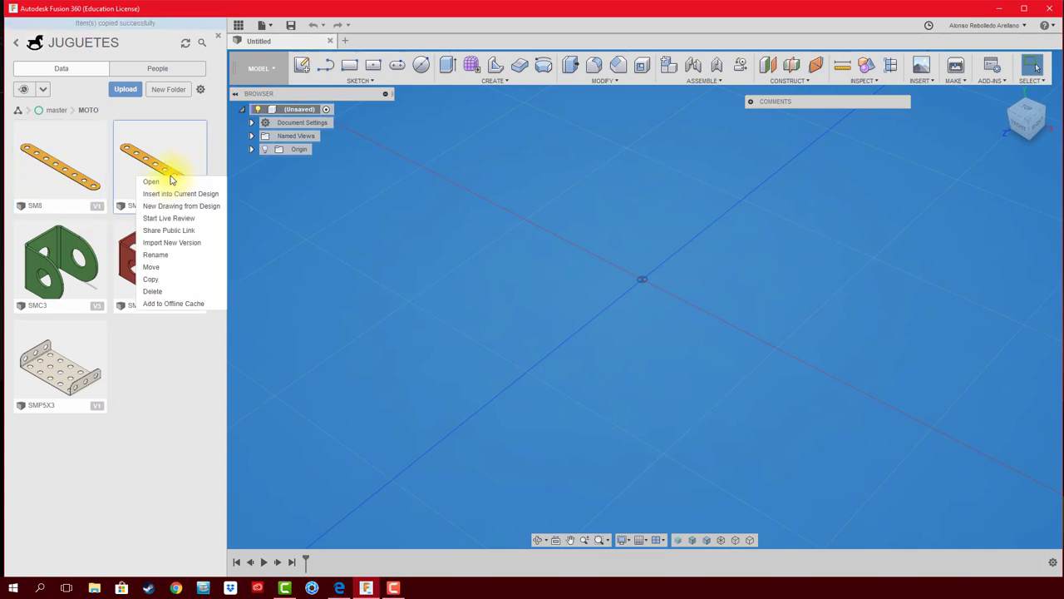
pyautogui.click(162, 255)
pyautogui.write('SM4')
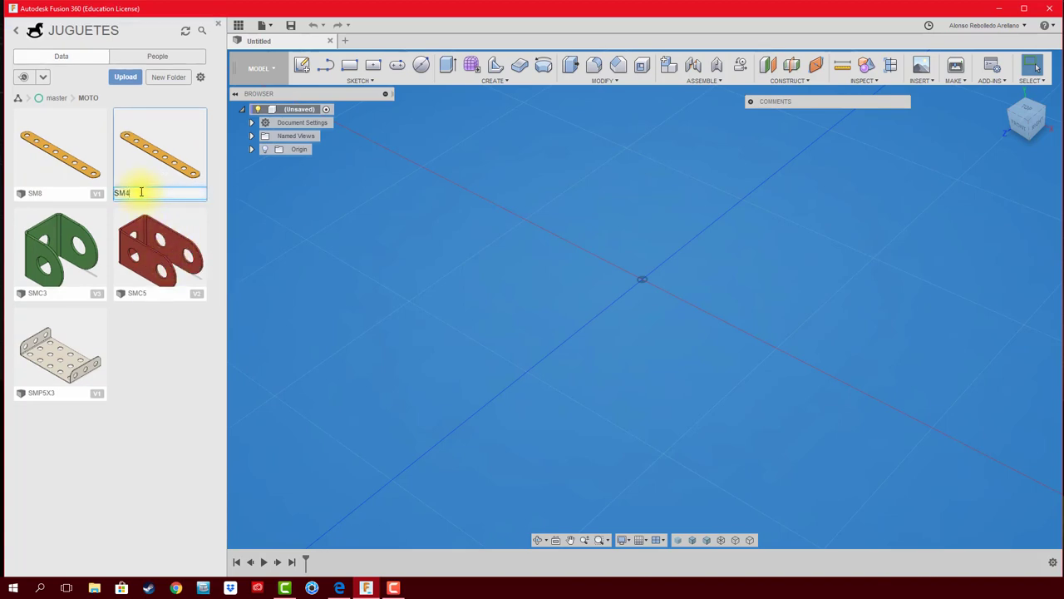
pyautogui.press('Return')
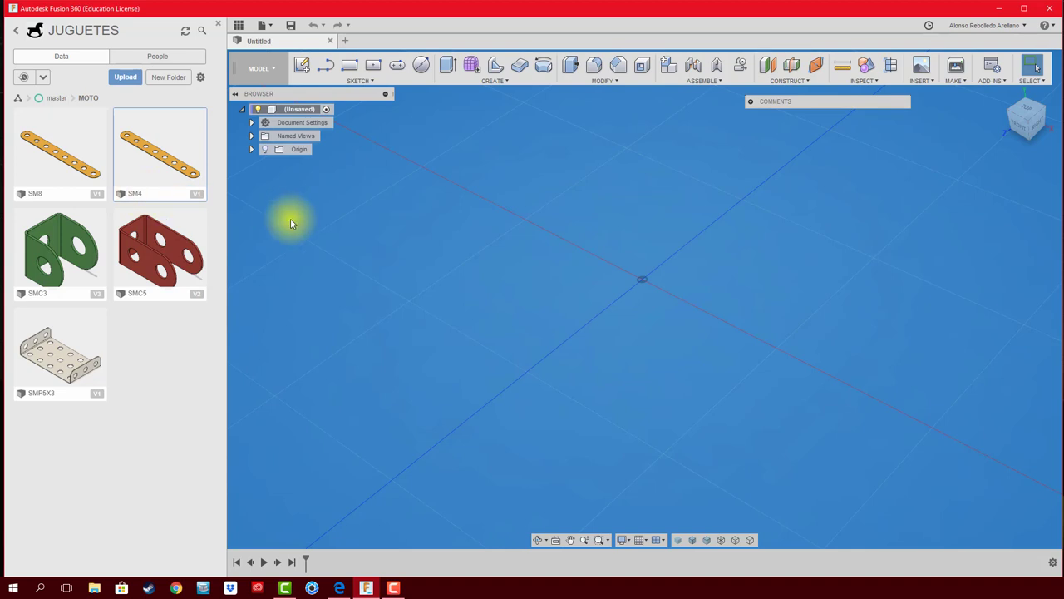
# Open SM4, hide the Data Panel and orbit to a top view of the bar.
pyautogui.doubleClick(160, 169)
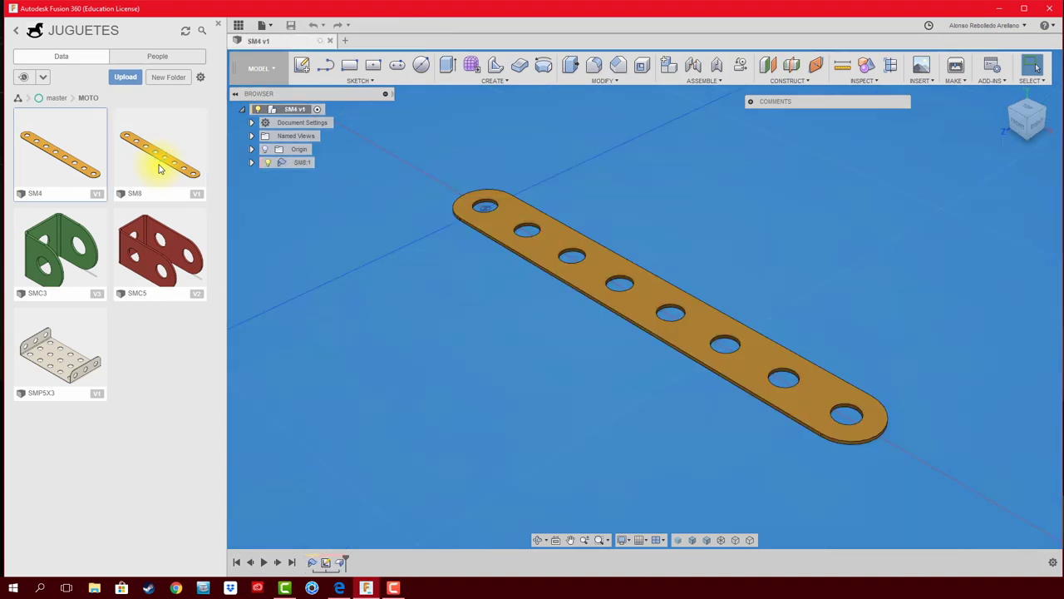
pyautogui.scroll(1, 724, 289)
pyautogui.scroll(2, 569, 247)
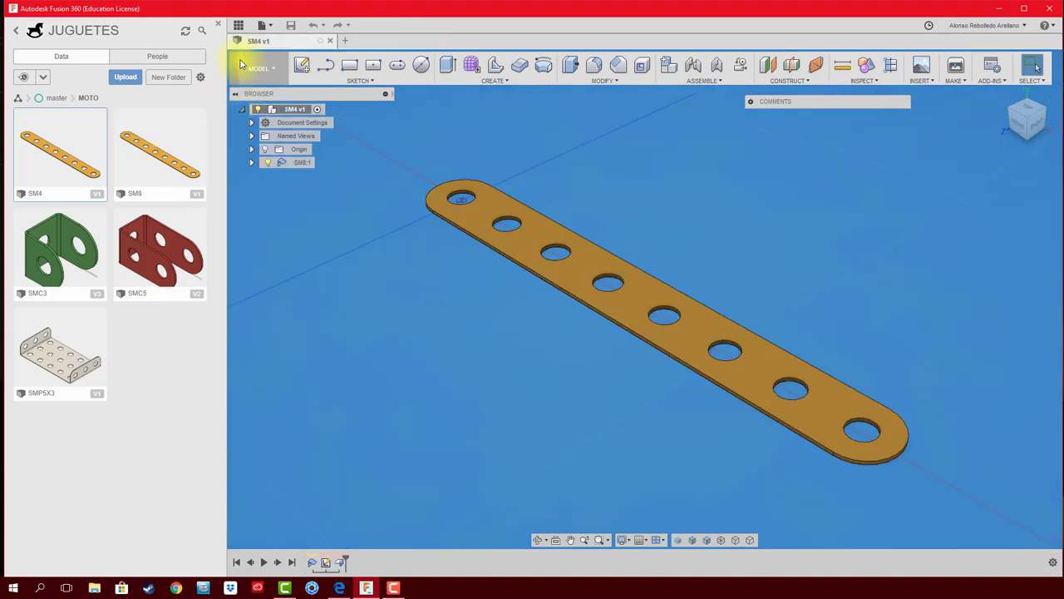
pyautogui.click(217, 27)
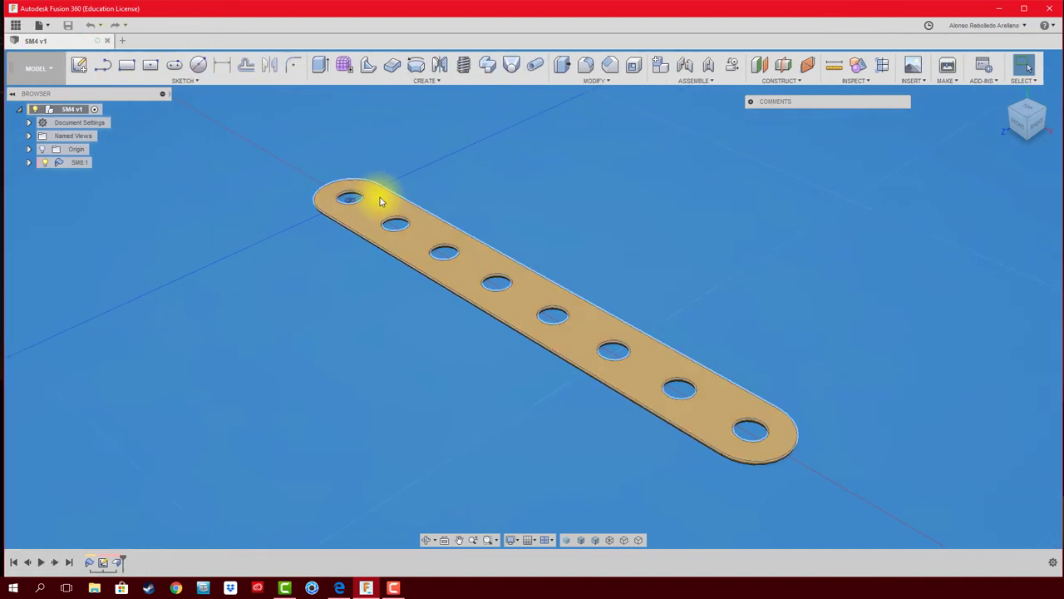
pyautogui.moveTo(654, 267)
pyautogui.keyDown('shift'); pyautogui.mouseDown(button='middle')
pyautogui.moveTo(518, 325)
pyautogui.moveTo(369, 278)
pyautogui.moveTo(537, 298)
pyautogui.mouseUp(button='middle'); pyautogui.keyUp('shift')
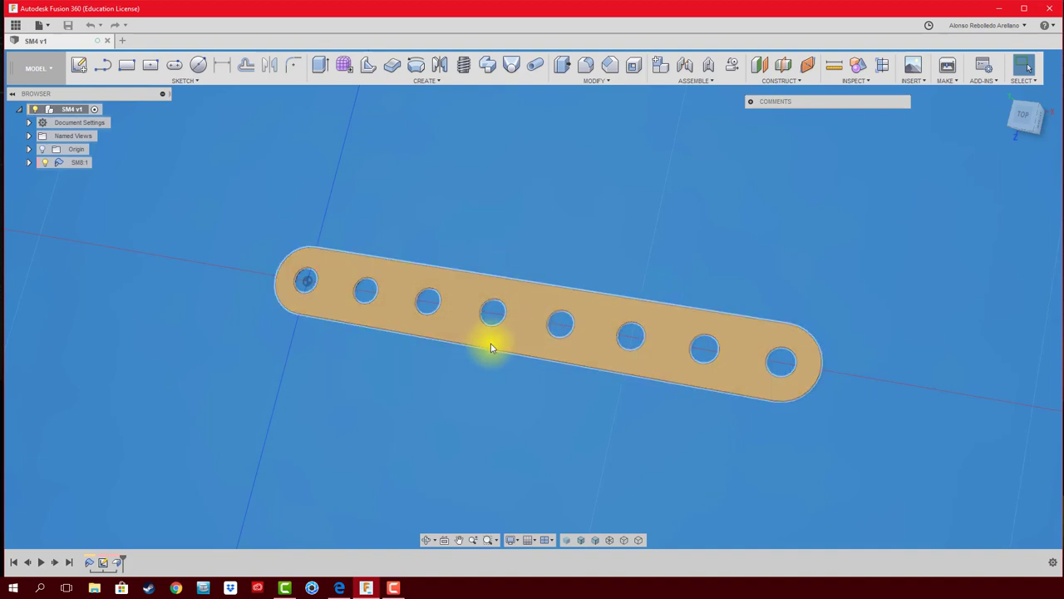
pyautogui.keyDown('shift'); pyautogui.moveTo(519, 264); pyautogui.dragTo(511, 259, button='middle'); pyautogui.keyUp('shift')
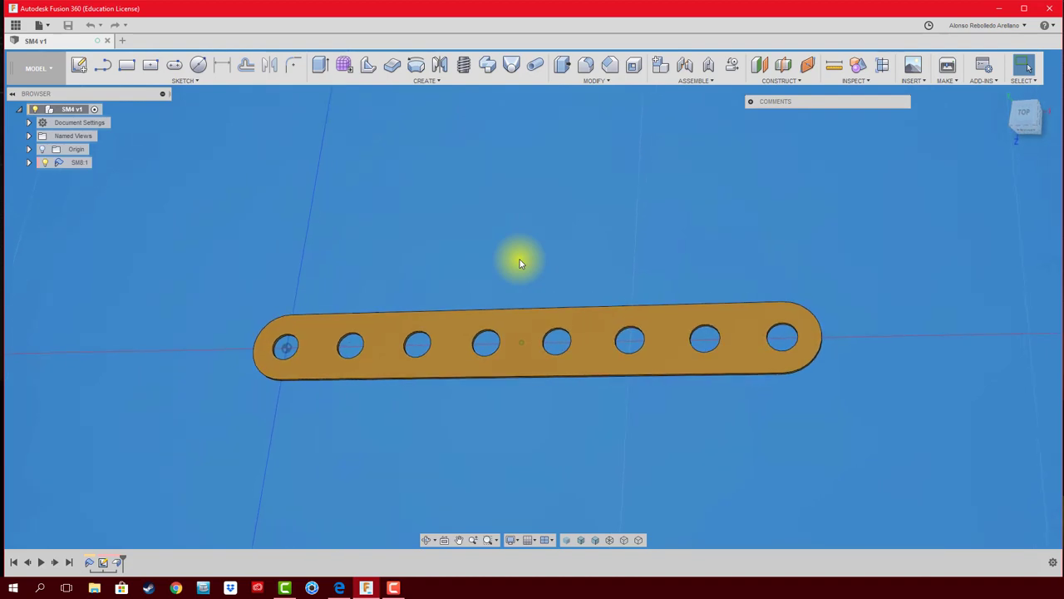
# Switch to the Sheet Metal workspace and start a sketch on the bar's top face.
pyautogui.click(79, 66)
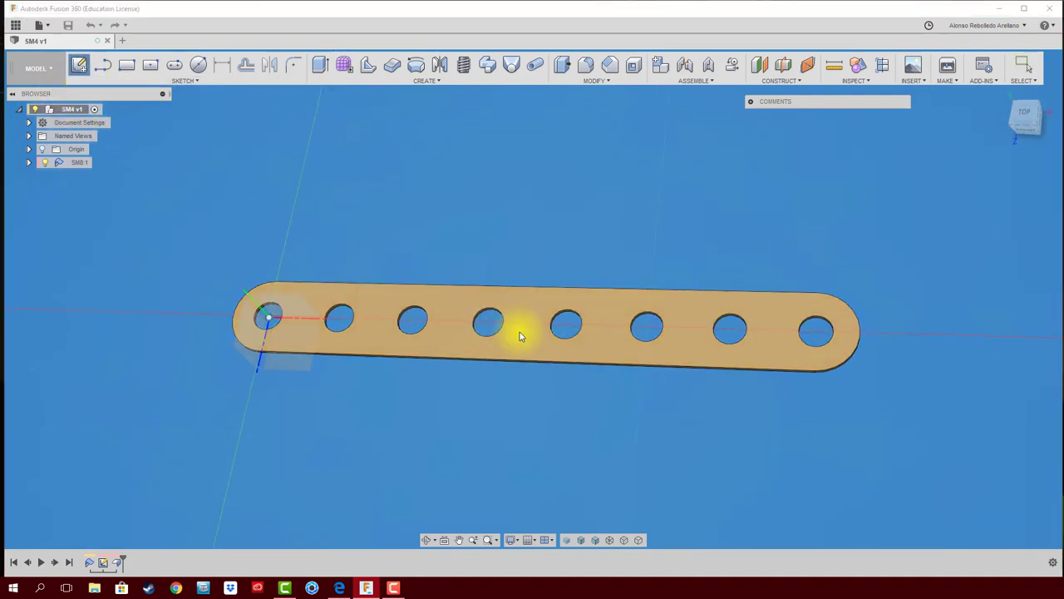
pyautogui.click(34, 68)
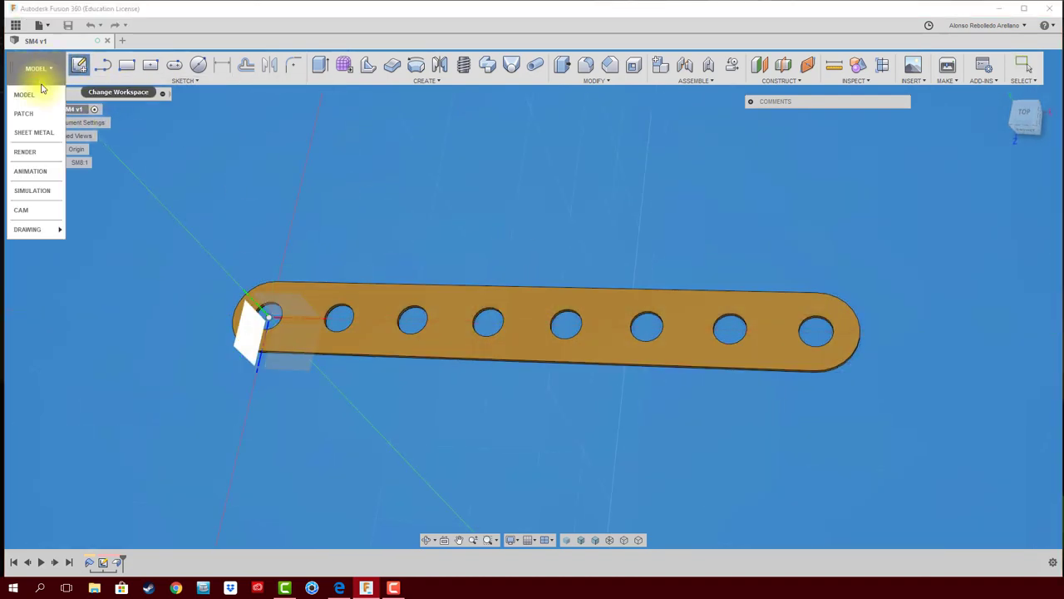
pyautogui.click(40, 137)
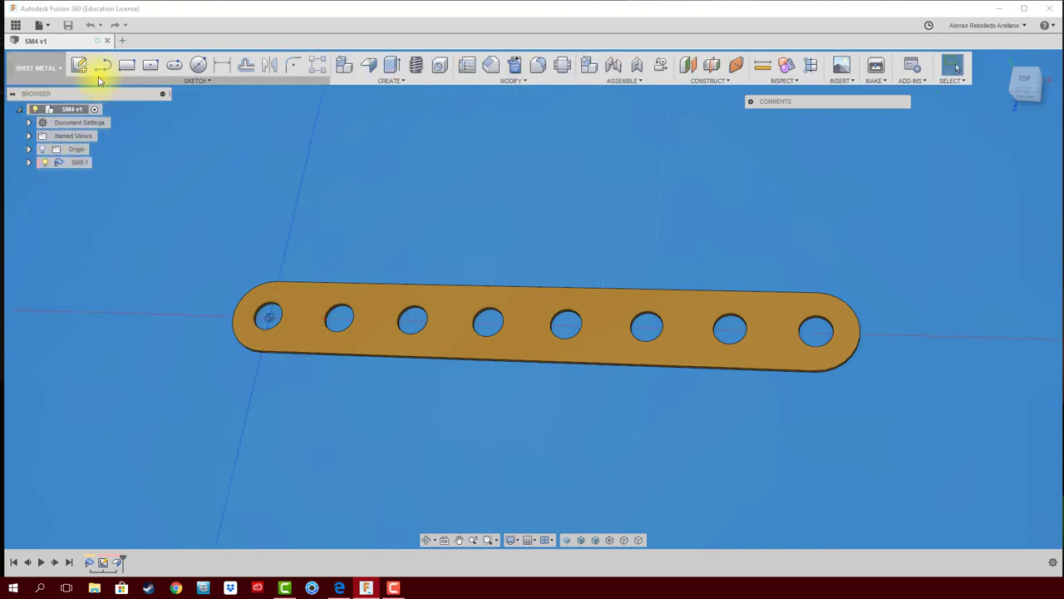
pyautogui.click(79, 65)
pyautogui.click(516, 313)
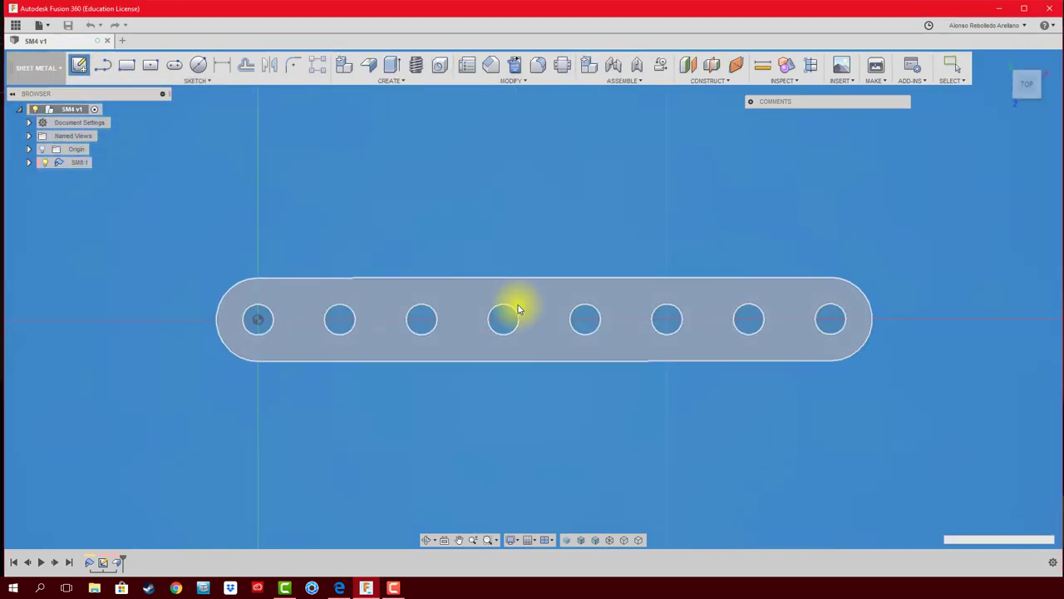
# Sketch a circle around the middle hole and trim away its left half.
pyautogui.click(200, 66)
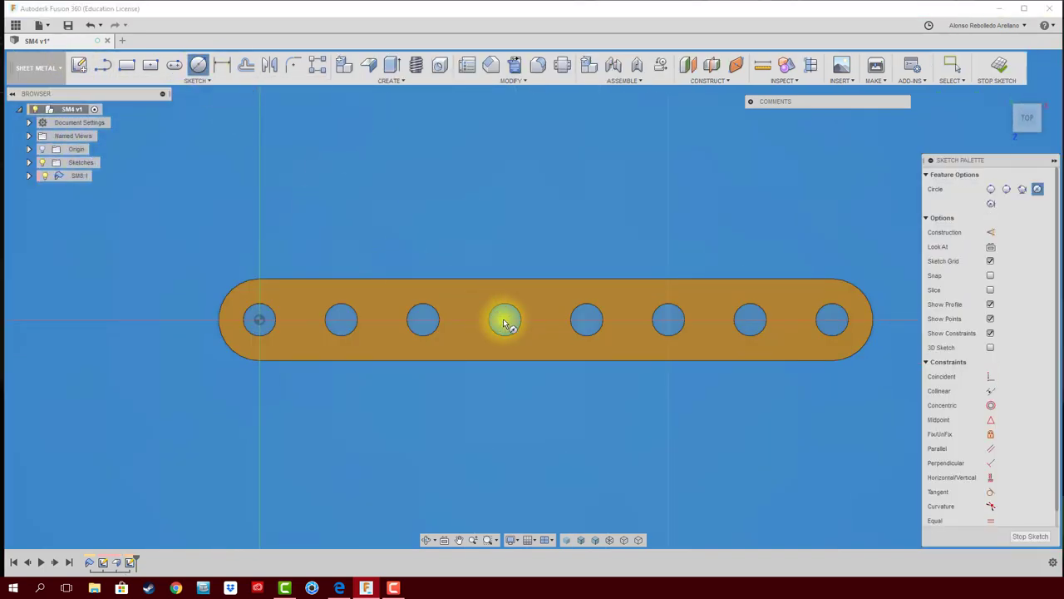
pyautogui.click(504, 320)
pyautogui.click(504, 285)
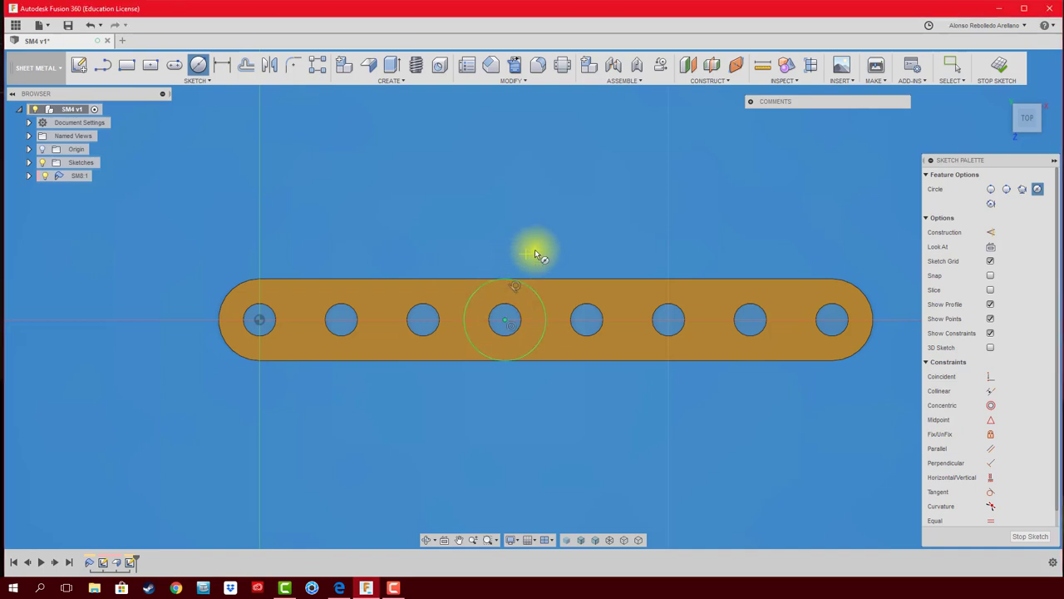
pyautogui.press('t')
pyautogui.click(478, 296)
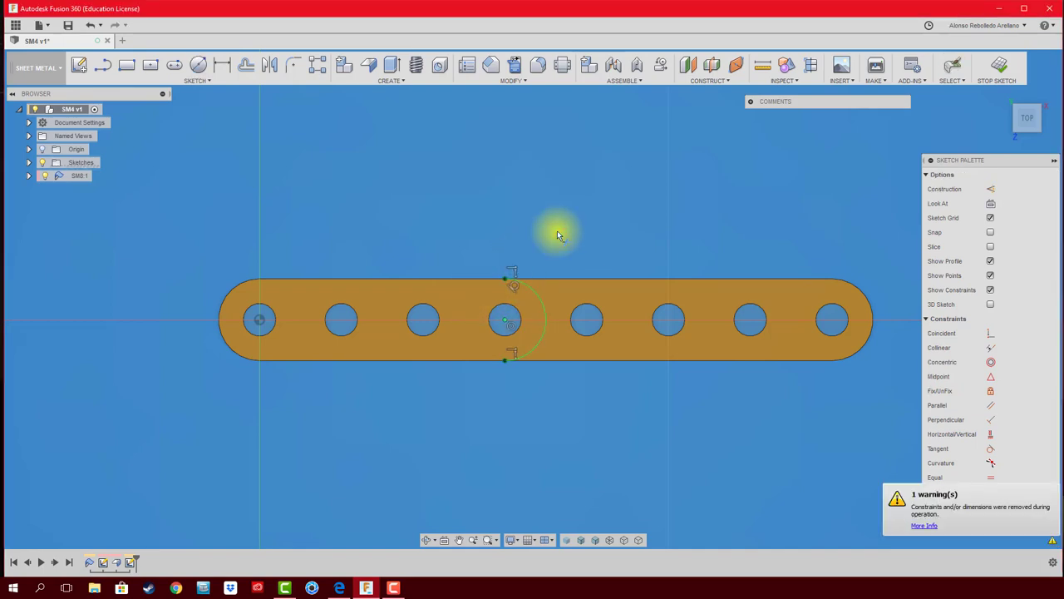
pyautogui.press('F6')
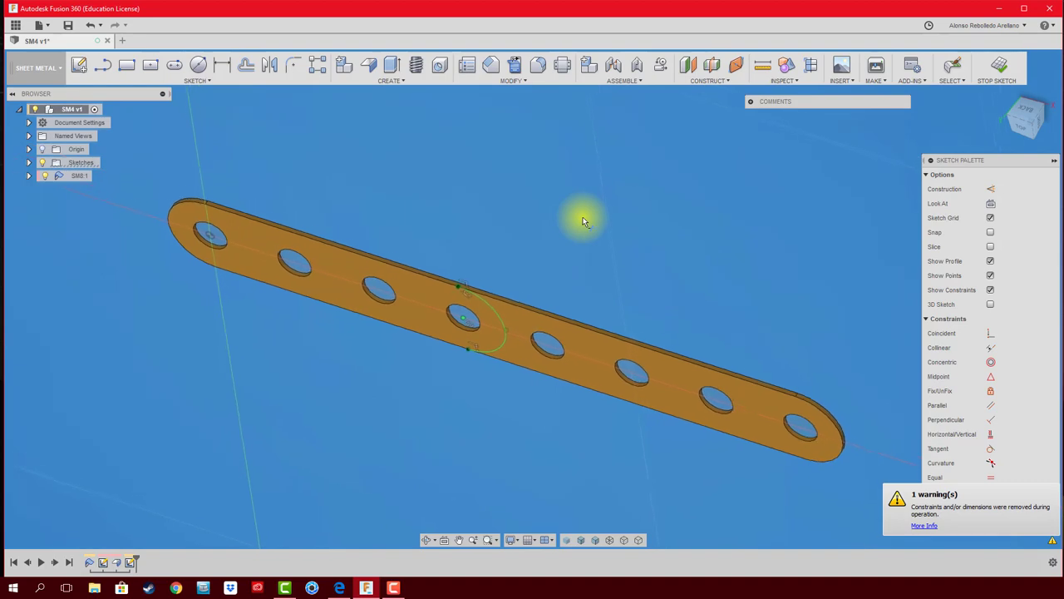
# Extrude-cut the bar's right part and its holes 11 mm, leaving four holes.
pyautogui.press('e')
pyautogui.click(519, 326)
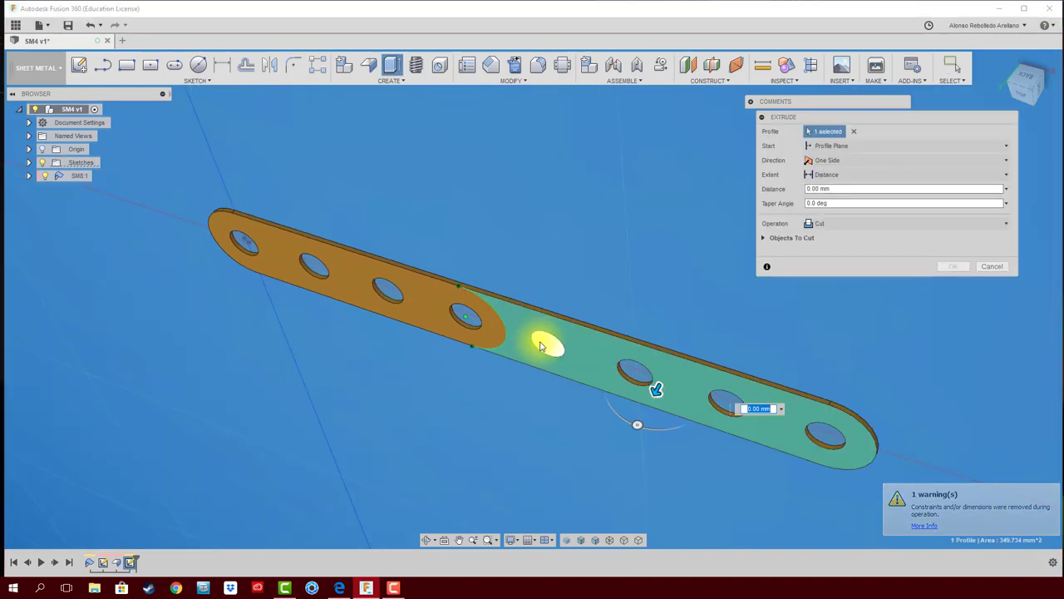
pyautogui.click(546, 346)
pyautogui.click(635, 374)
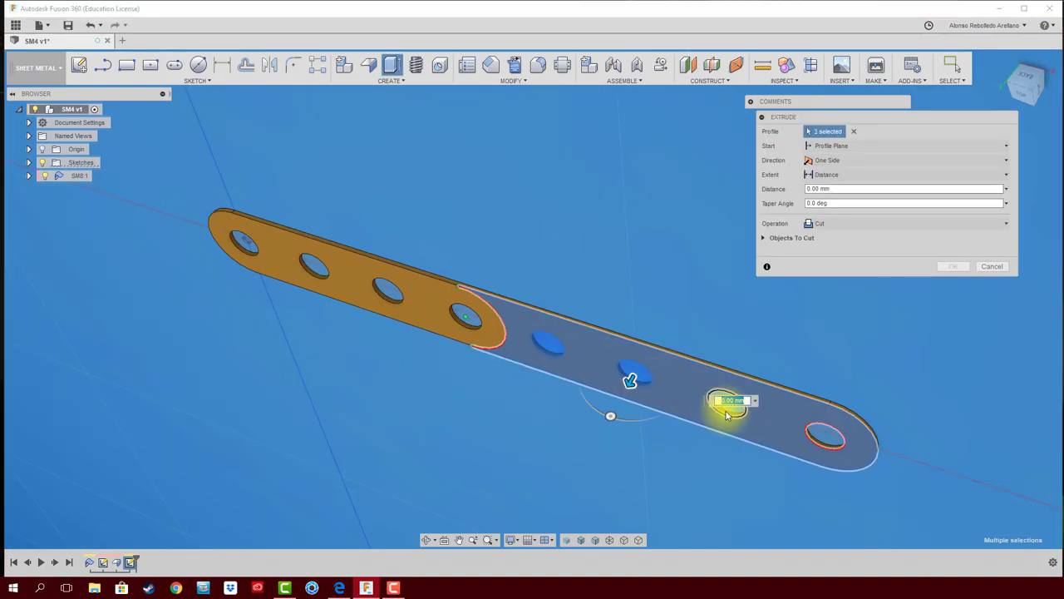
pyautogui.click(725, 406)
pyautogui.click(727, 409)
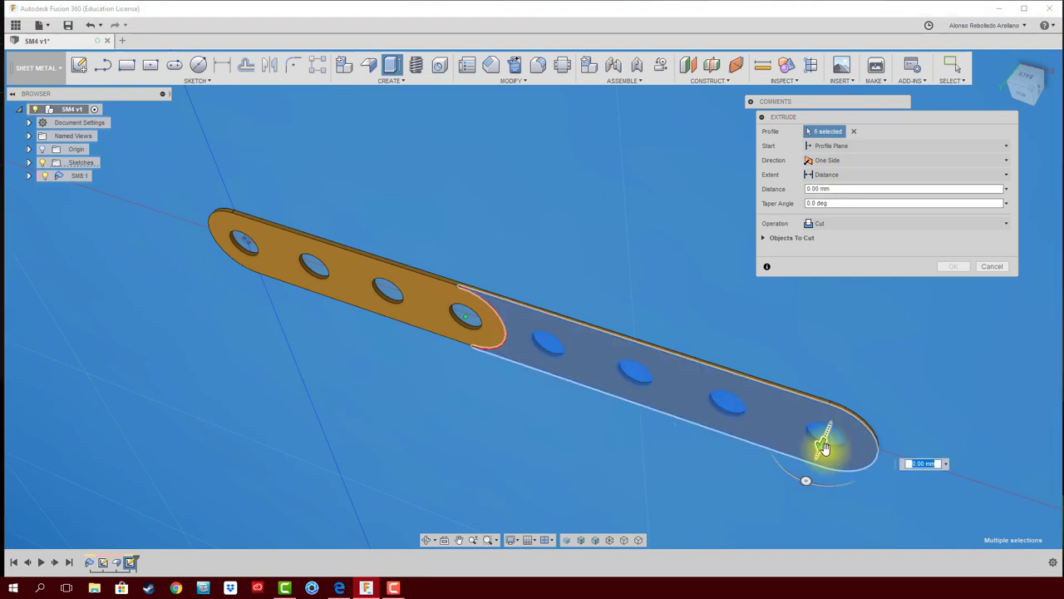
pyautogui.moveTo(820, 442); pyautogui.dragTo(864, 344)
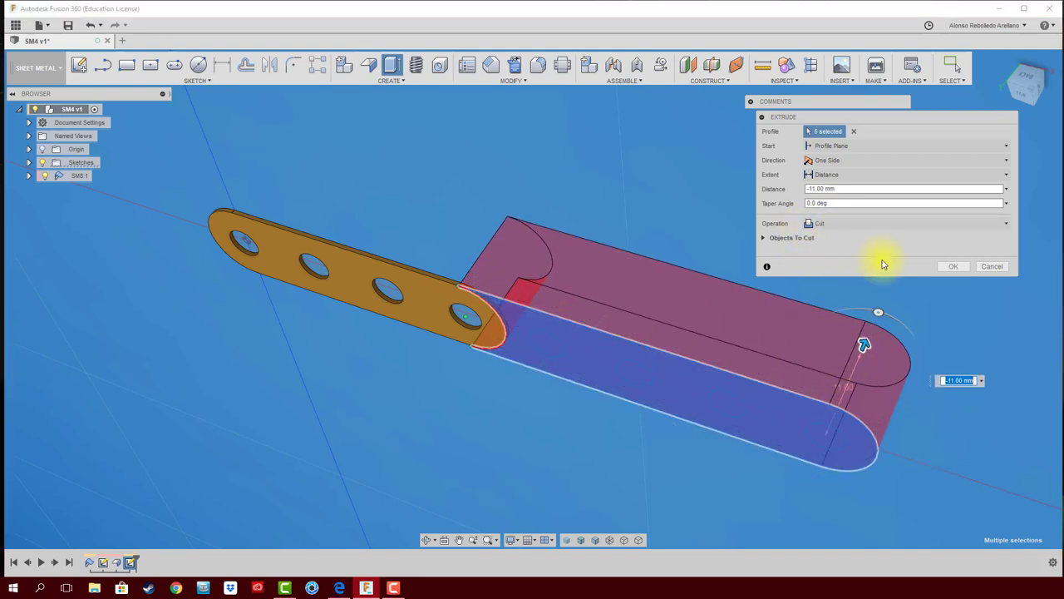
pyautogui.click(954, 266)
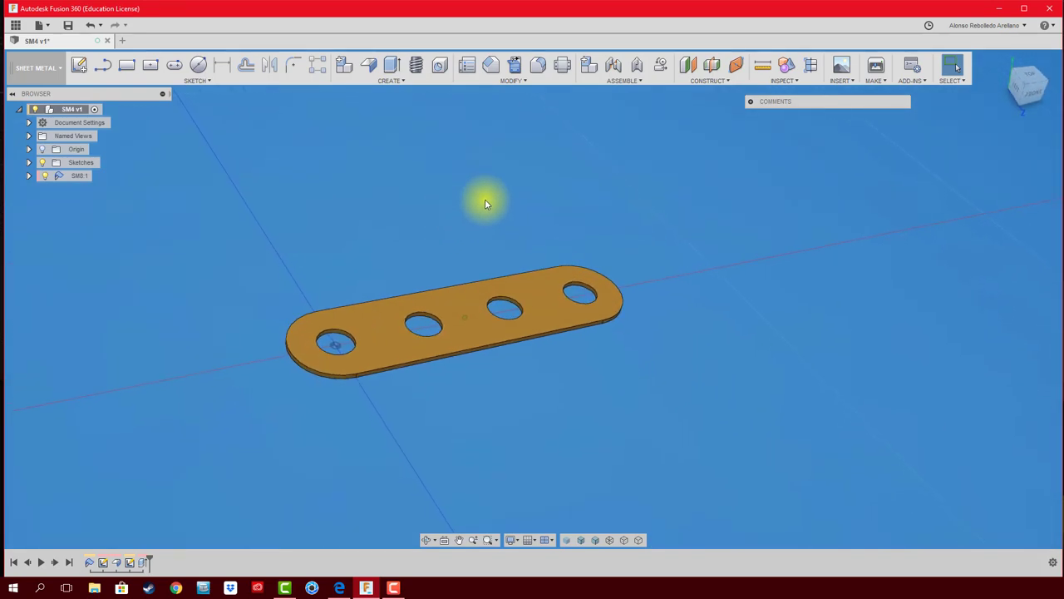
# Apply Plastic - Matte (Blue) from the Plastic > Opaque library to the SM4 bar.
pyautogui.click(15, 24)
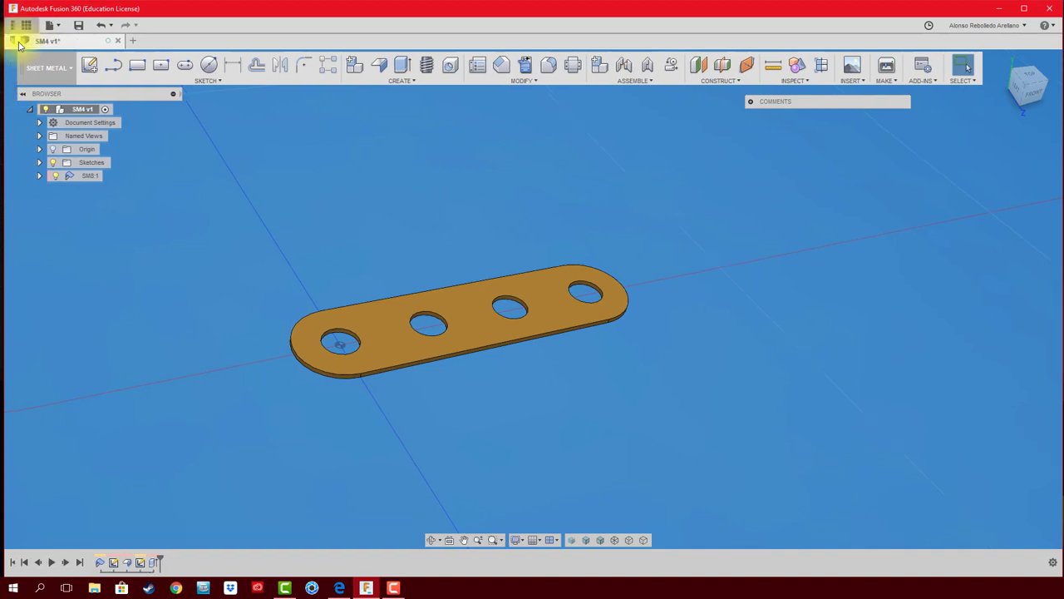
pyautogui.press('a')
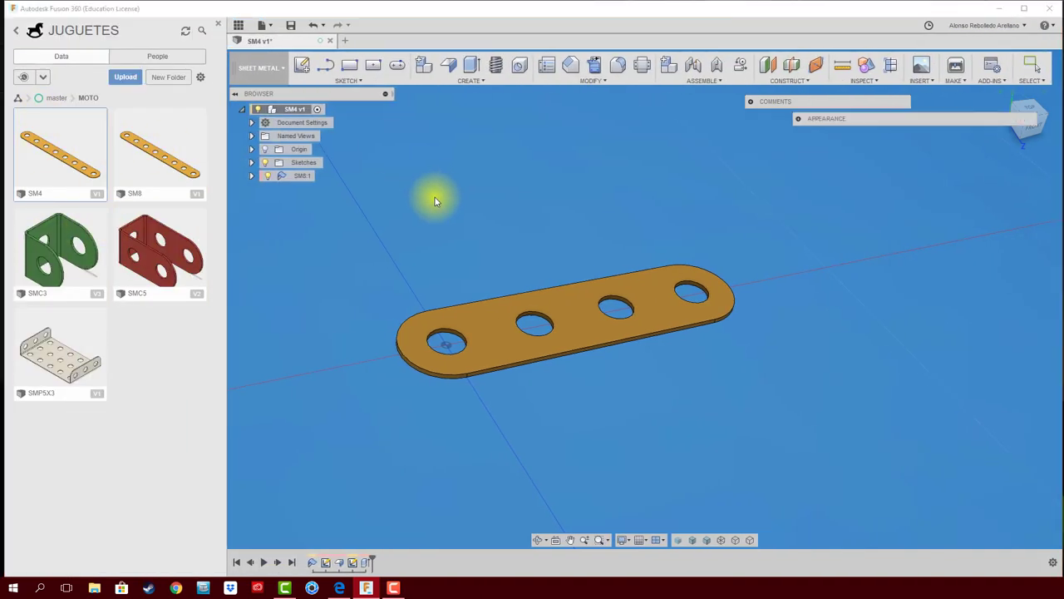
pyautogui.click(798, 119)
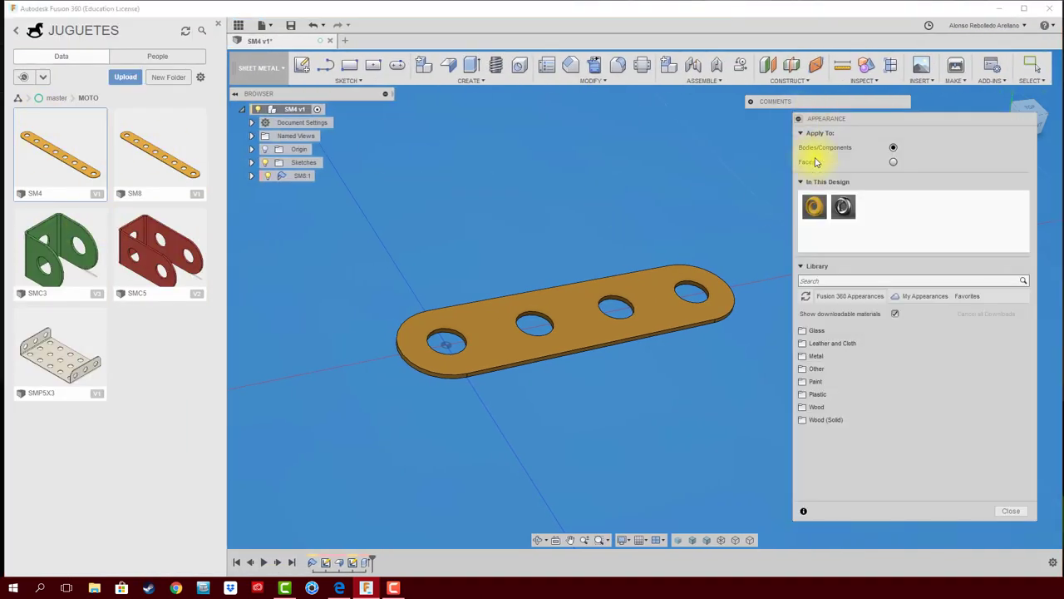
pyautogui.click(839, 397)
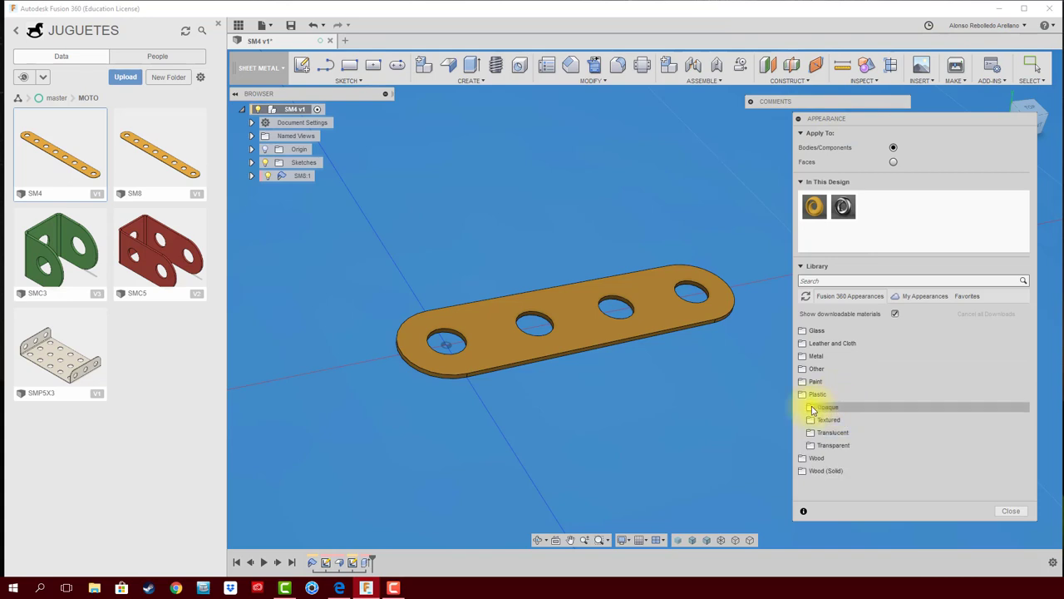
pyautogui.click(812, 406)
pyautogui.scroll(-1, 857, 446)
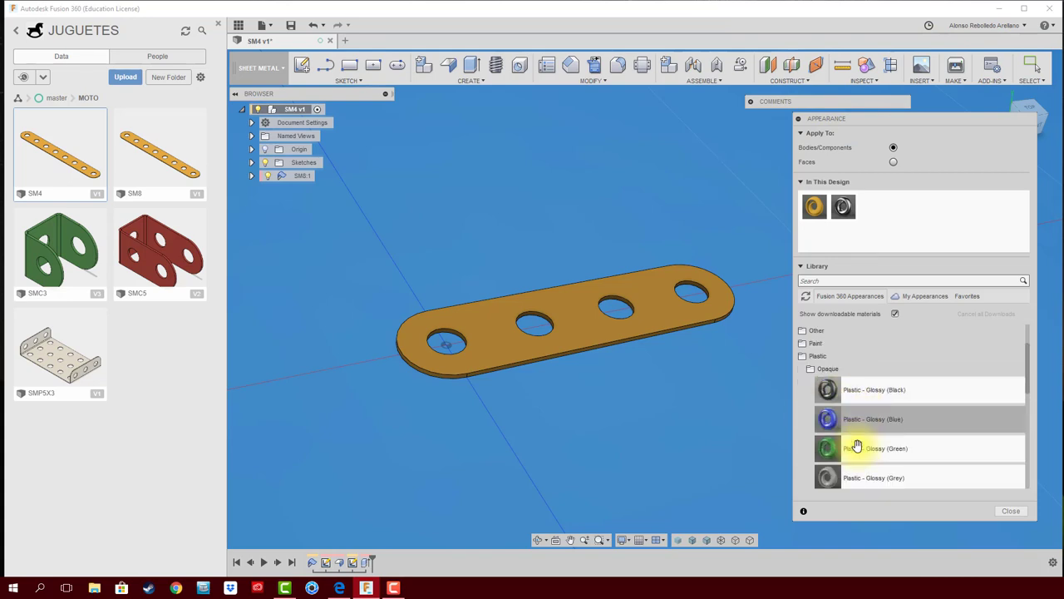
pyautogui.scroll(-1, 860, 482)
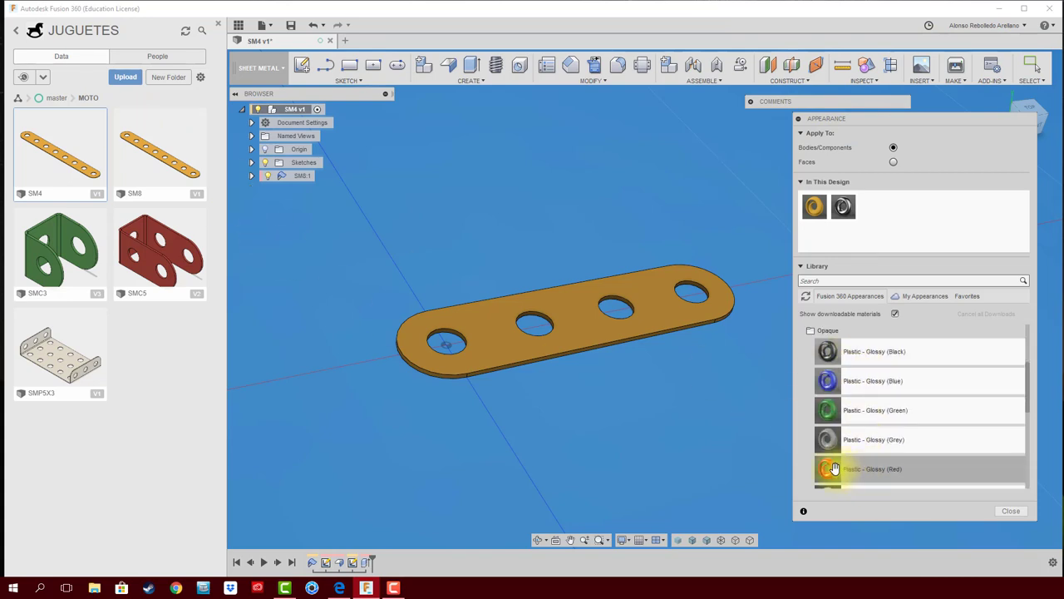
pyautogui.scroll(-3, 836, 470)
pyautogui.scroll(-3, 831, 449)
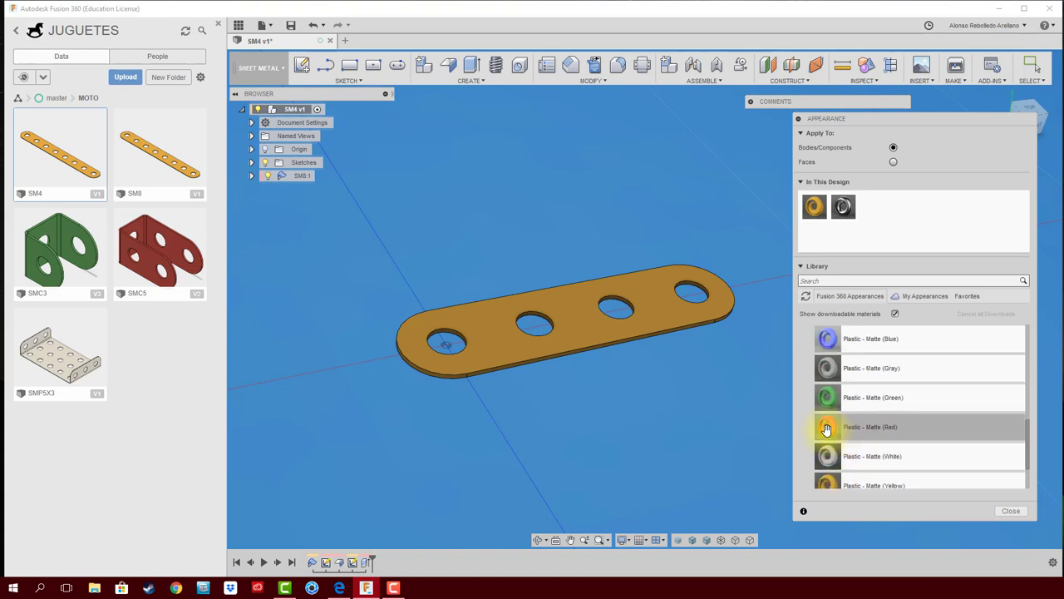
pyautogui.moveTo(827, 429); pyautogui.dragTo(677, 388)
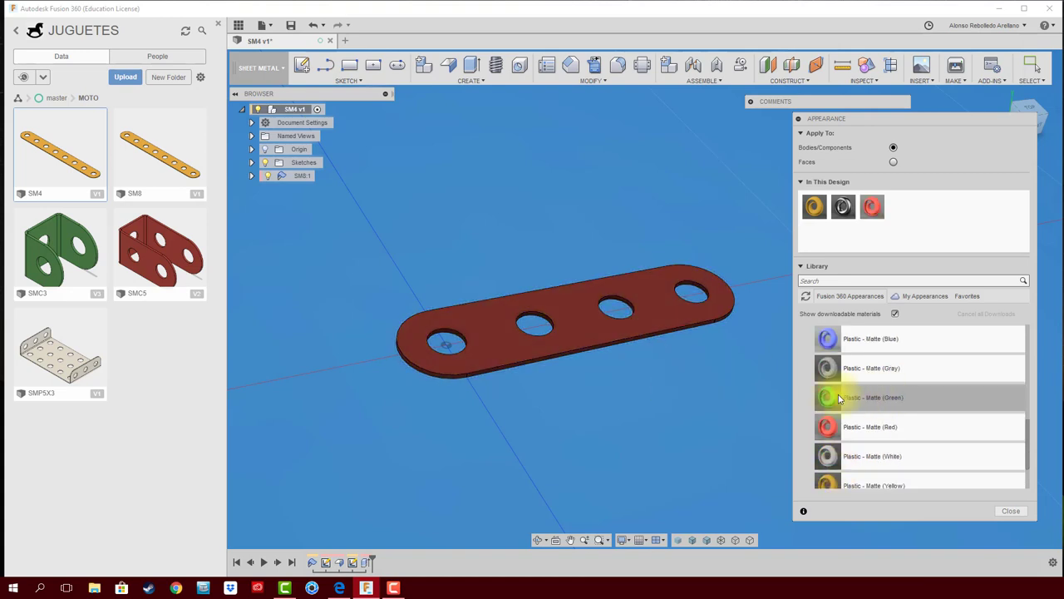
pyautogui.moveTo(828, 338); pyautogui.dragTo(703, 317)
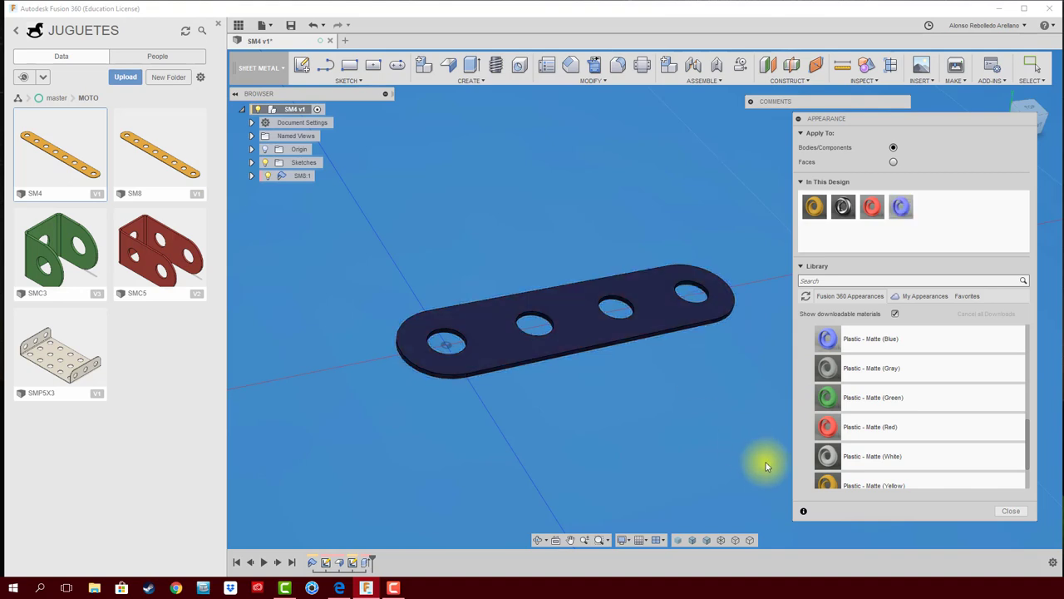
pyautogui.click(798, 121)
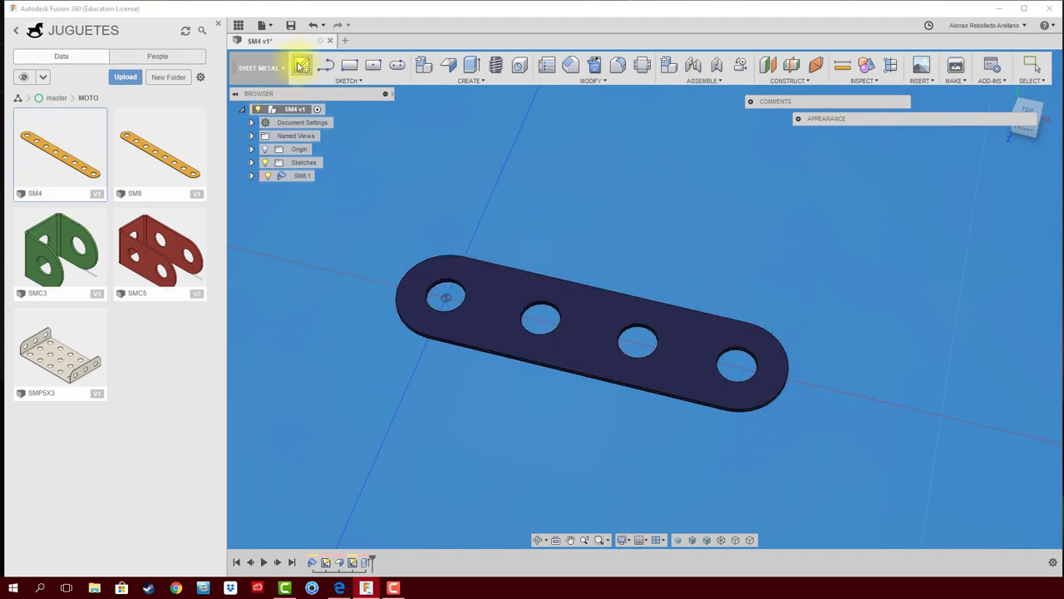
# Save SM4 as version 2 with the default version description.
pyautogui.click(292, 26)
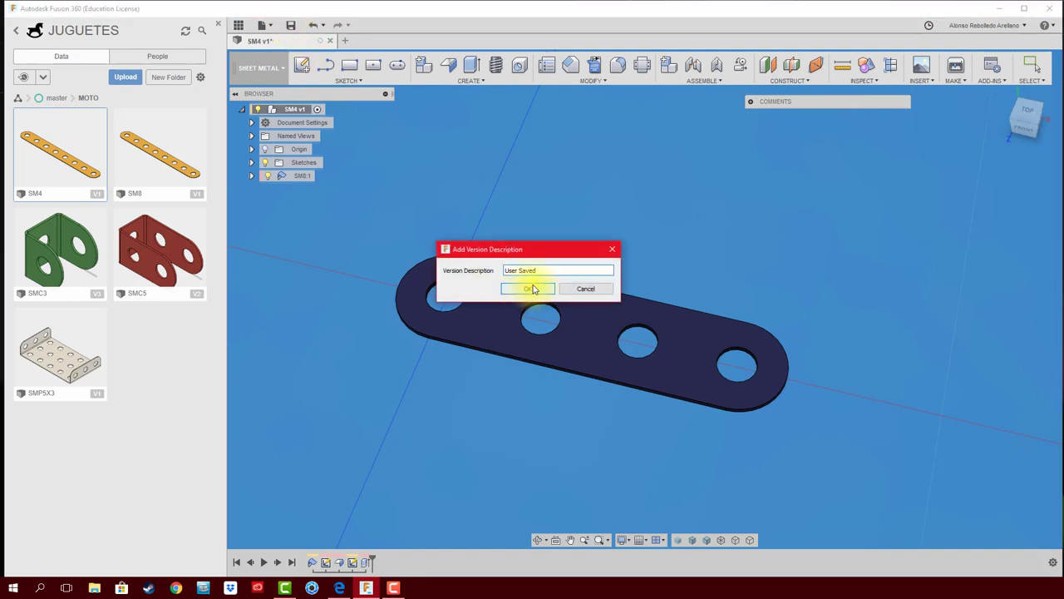
pyautogui.click(529, 289)
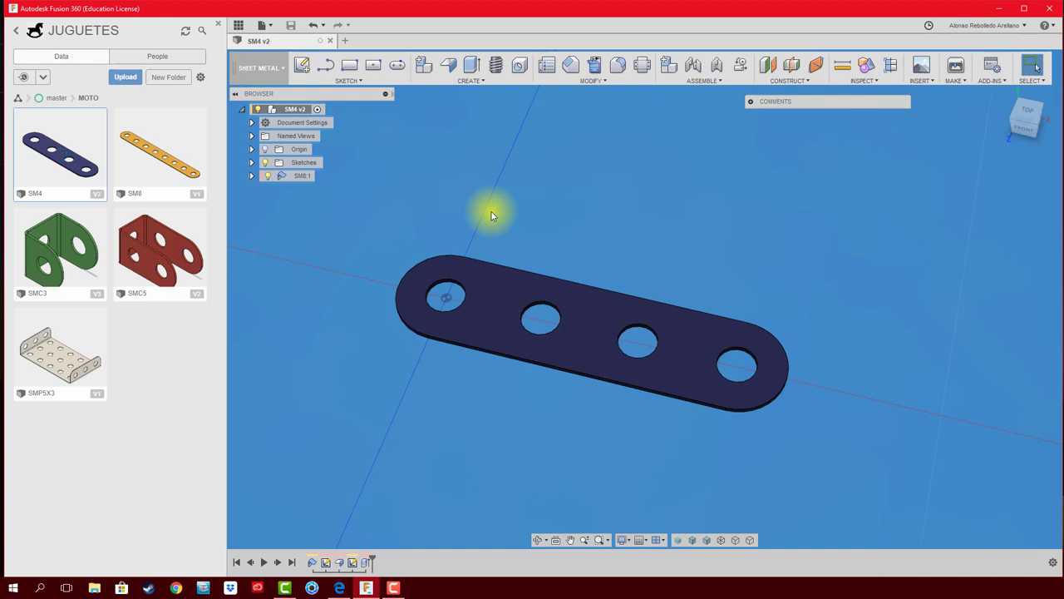
# Orbit the bar to a steeper diagonal view, then bring up the Edge browser.
pyautogui.moveTo(491, 215)
pyautogui.keyDown('shift'); pyautogui.mouseDown(button='middle')
pyautogui.moveTo(434, 360)
pyautogui.moveTo(503, 364)
pyautogui.mouseUp(button='middle'); pyautogui.keyUp('shift')
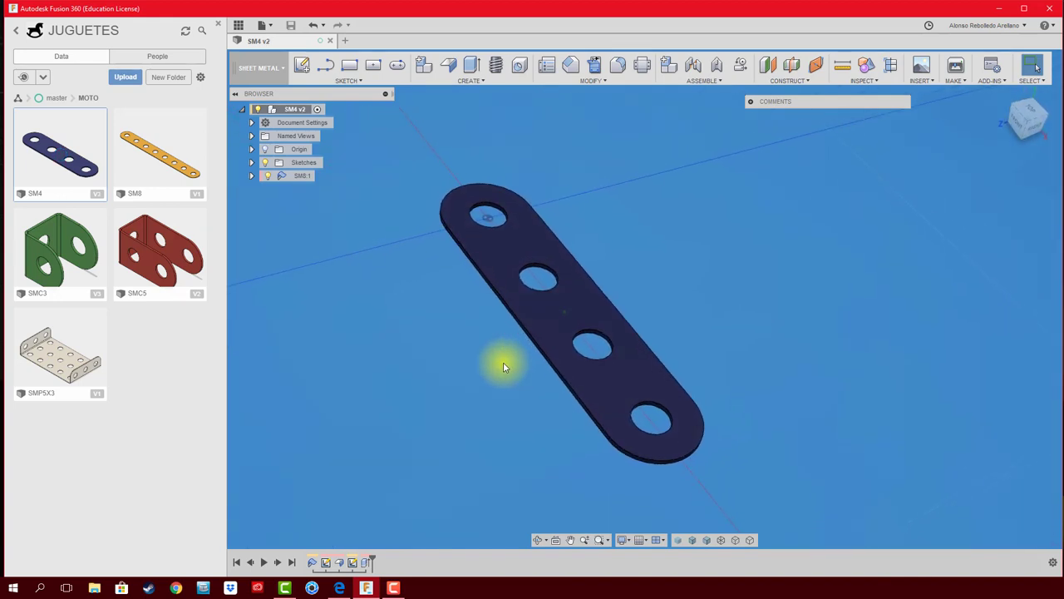
pyautogui.click(334, 588)
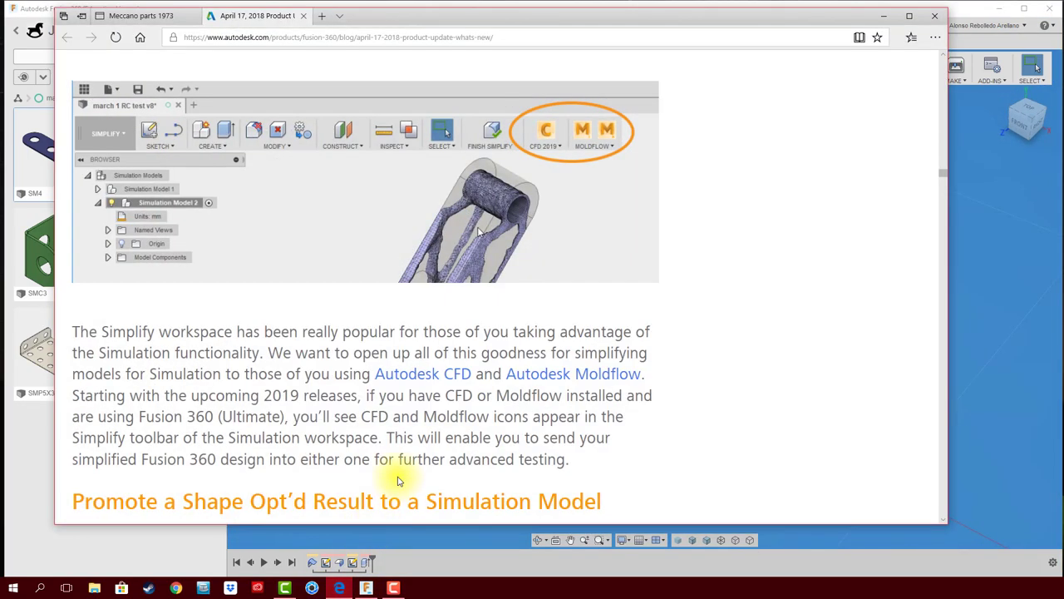
# Browse the Meccano parts 1973 tab, then minimize Edge to return to Fusion 360.
pyautogui.click(166, 18)
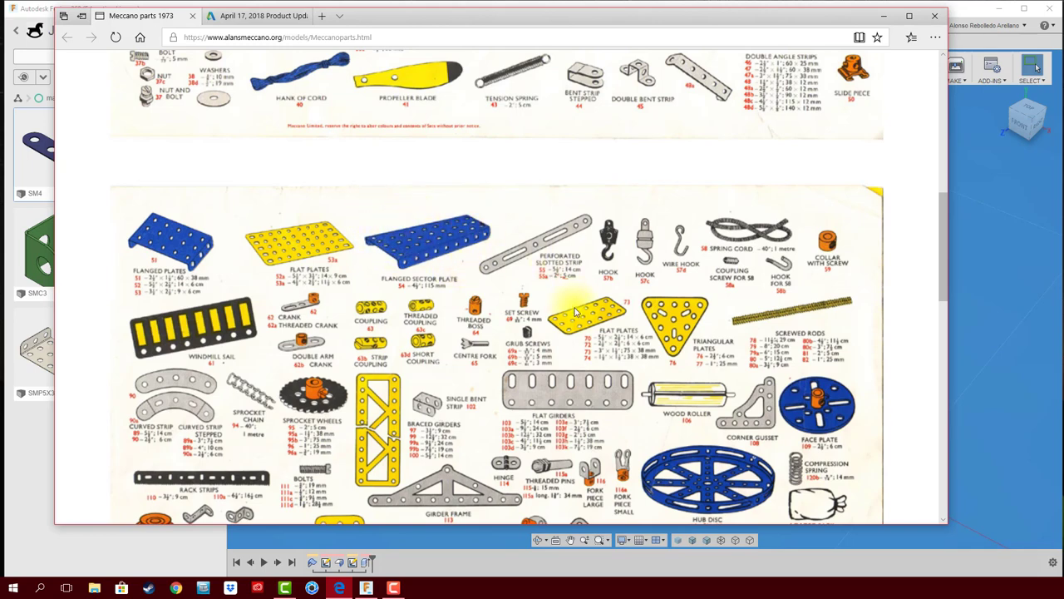
pyautogui.click(887, 16)
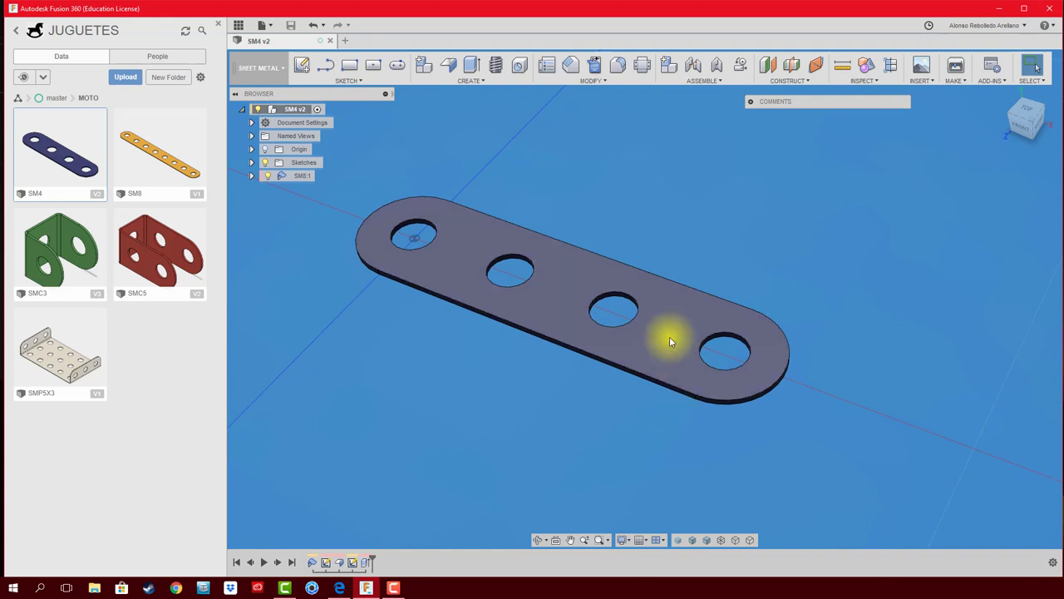
# Copy the blue SM4 design into the same MOTO folder.
pyautogui.rightClick(68, 168)
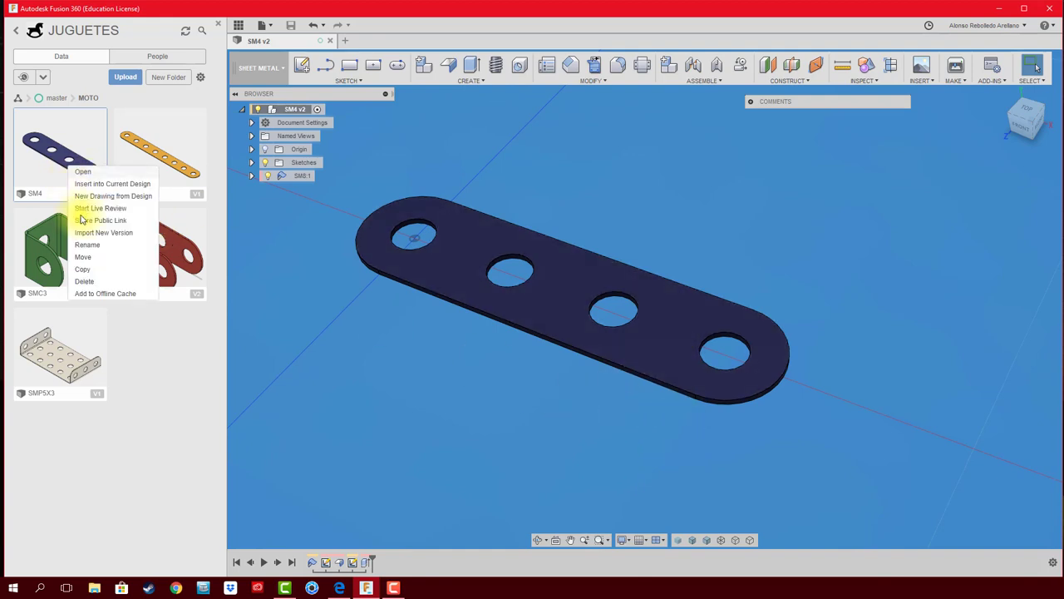
pyautogui.click(83, 268)
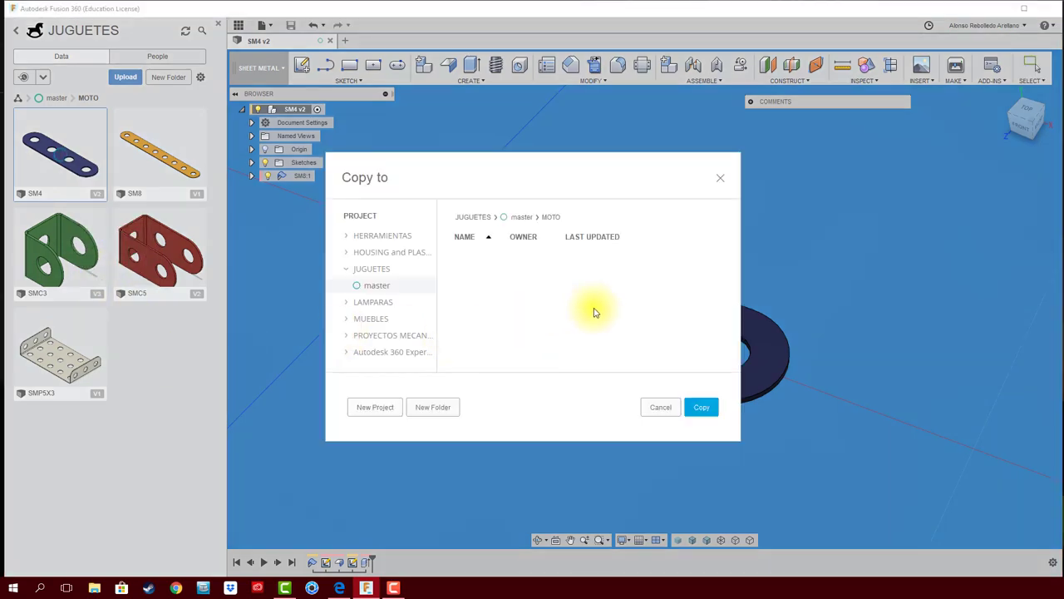
pyautogui.click(707, 407)
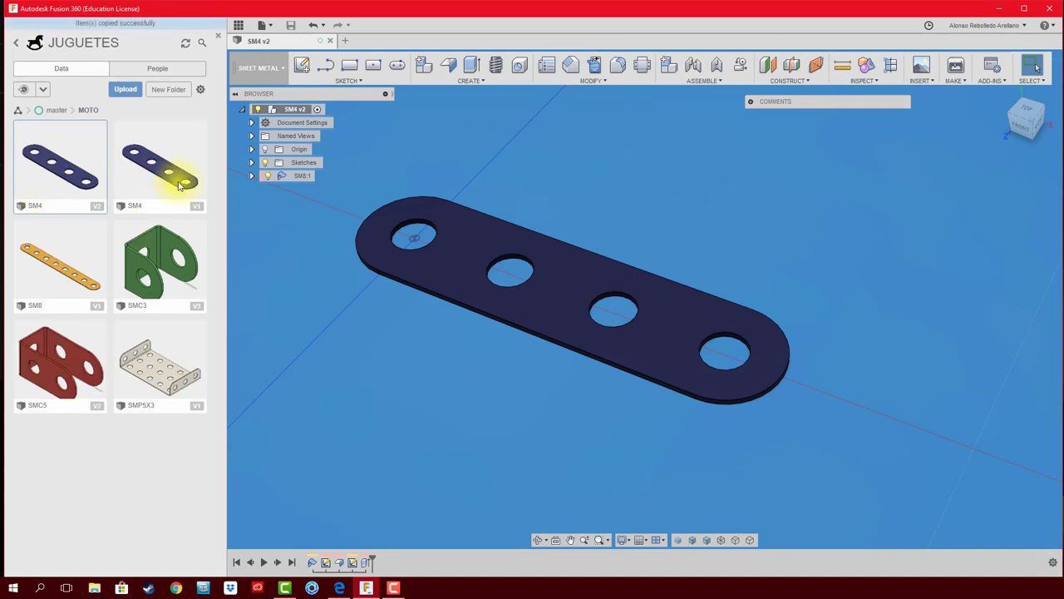
# Rename the copied SM4 design to SM3.
pyautogui.rightClick(79, 170)
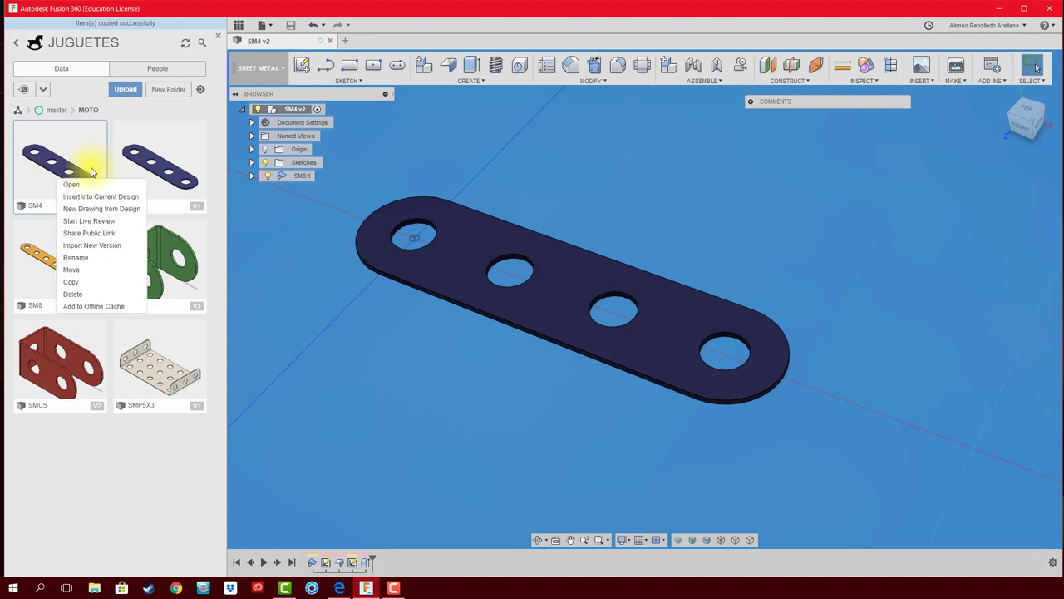
pyautogui.click(178, 158)
pyautogui.rightClick(172, 175)
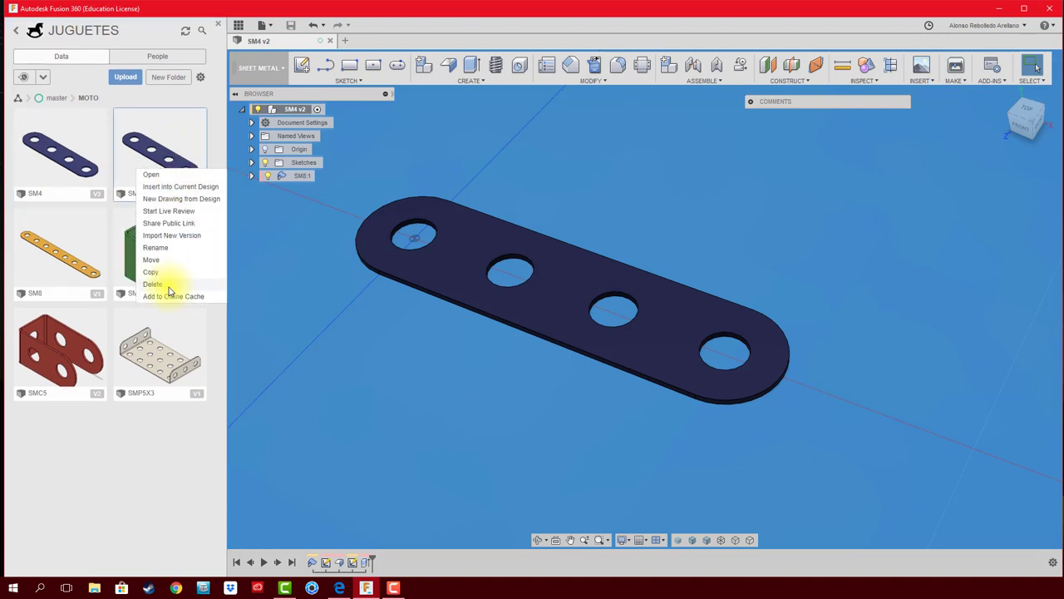
pyautogui.click(166, 248)
pyautogui.write('SM3')
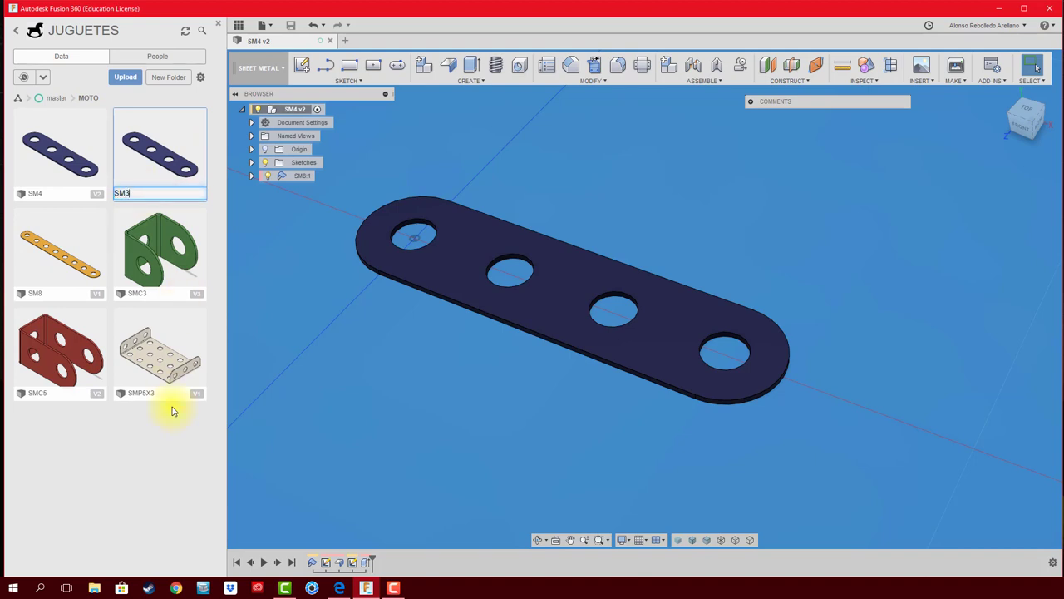
pyautogui.click(174, 463)
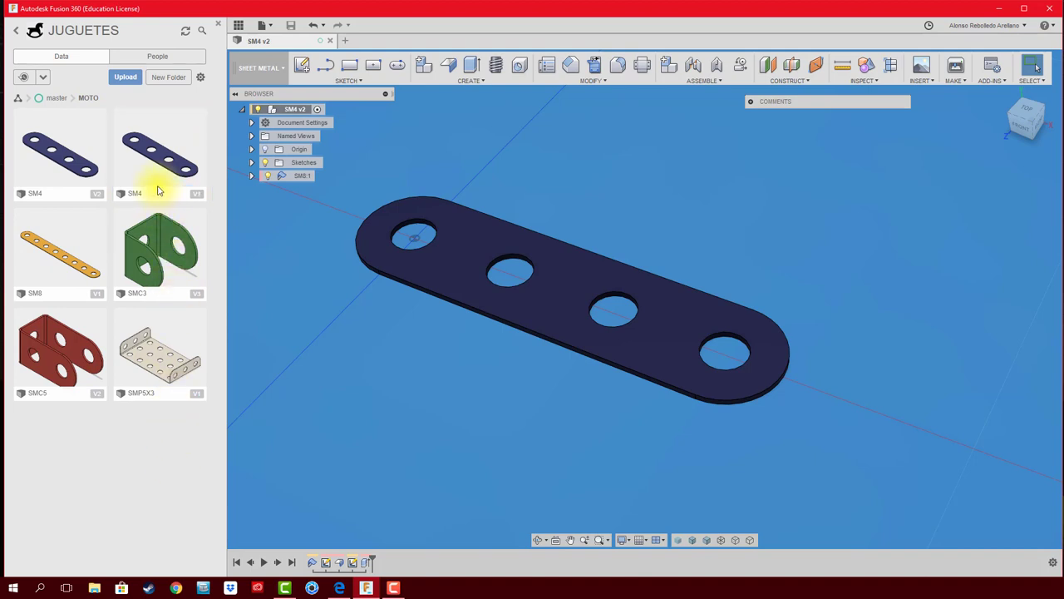
pyautogui.rightClick(156, 175)
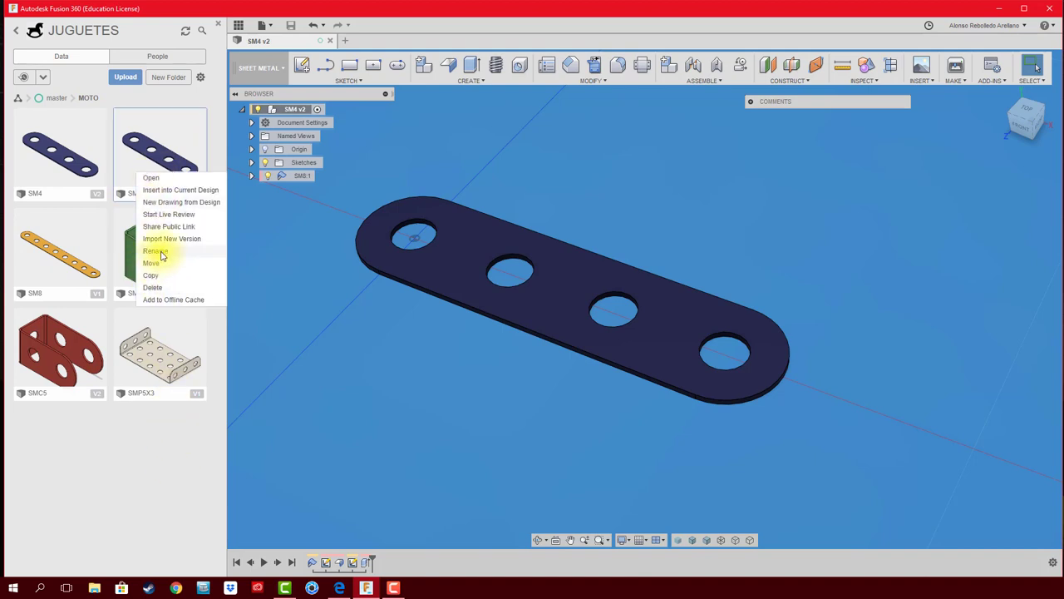
pyautogui.click(164, 250)
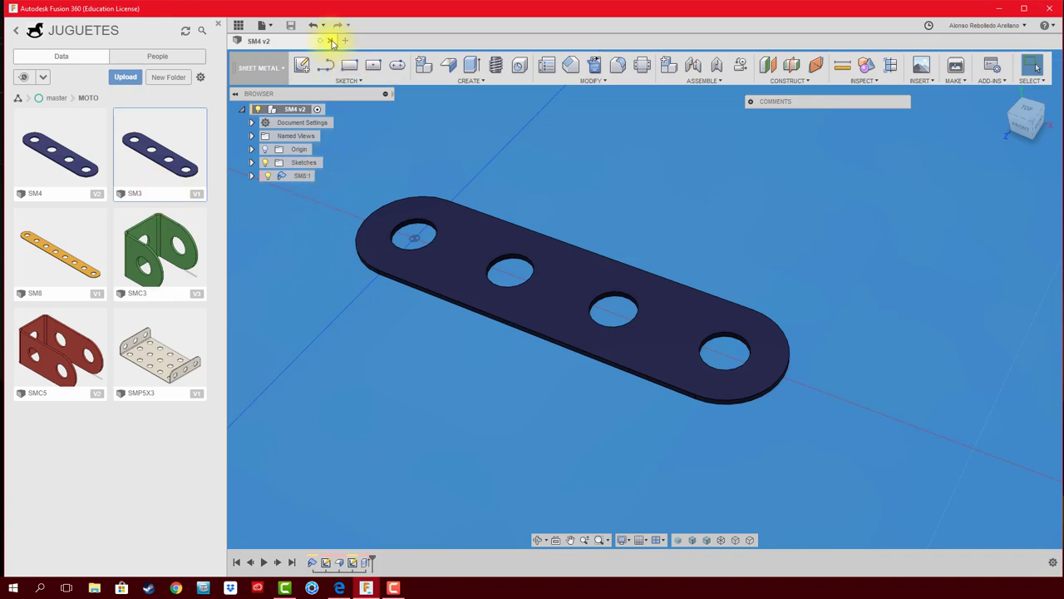
# Close SM4, open SM3 in Sheet Metal and start a sketch on the bar's top face.
pyautogui.click(331, 41)
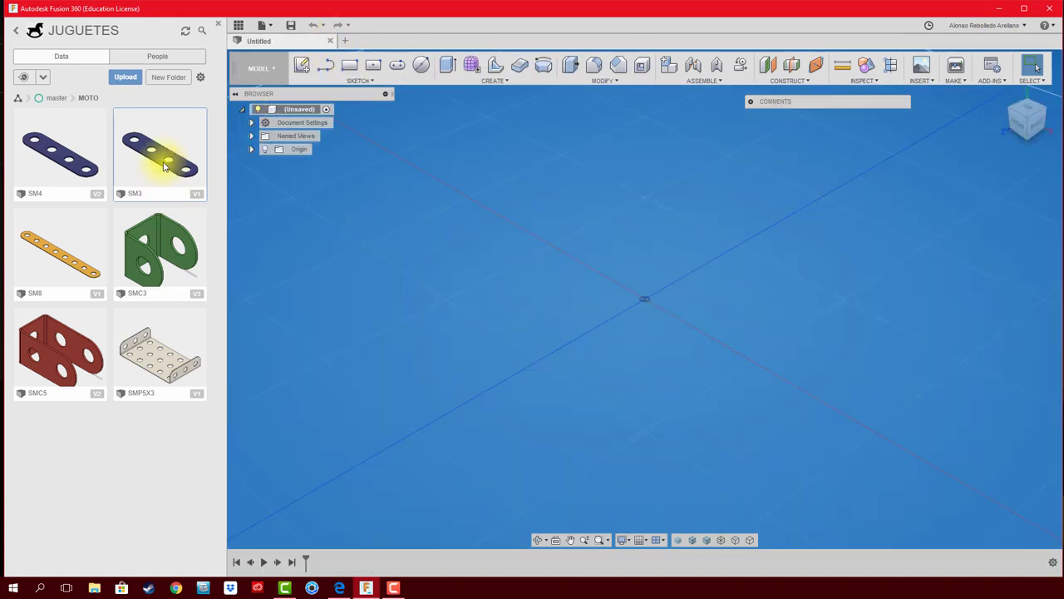
pyautogui.doubleClick(165, 166)
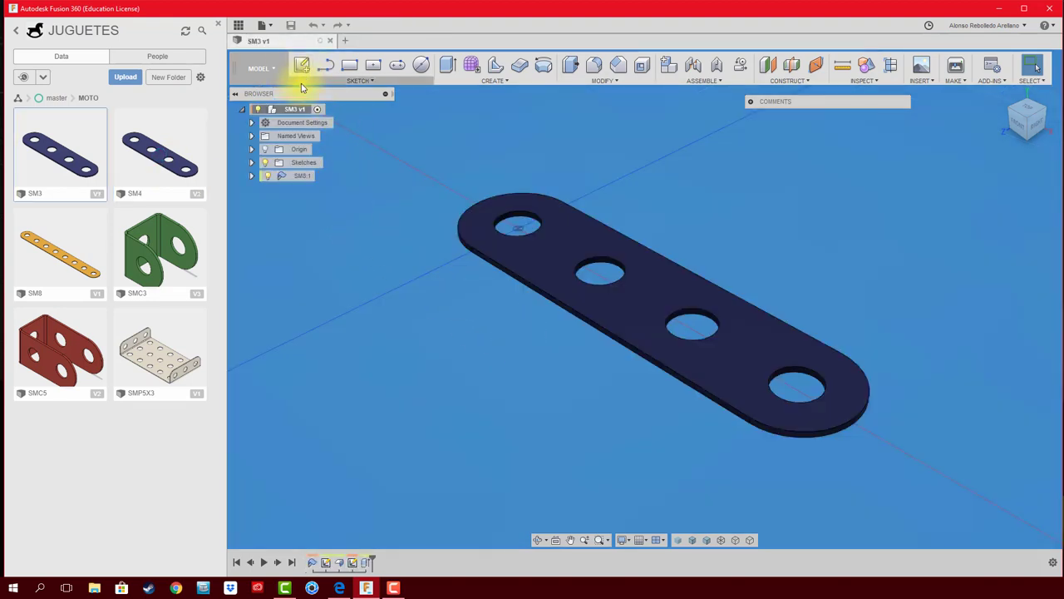
pyautogui.click(260, 68)
pyautogui.click(246, 133)
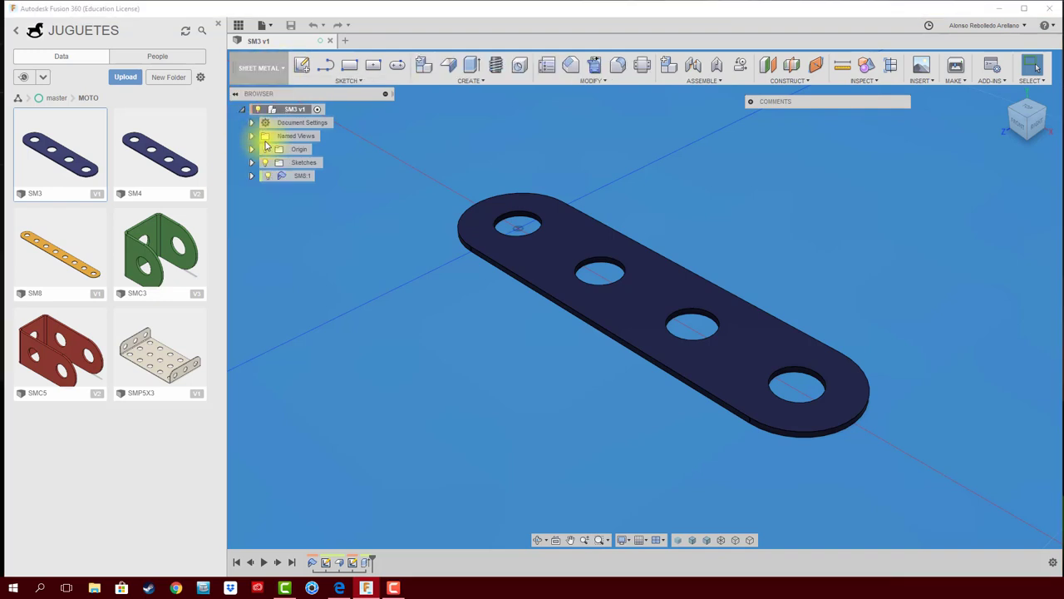
pyautogui.click(302, 65)
pyautogui.click(663, 287)
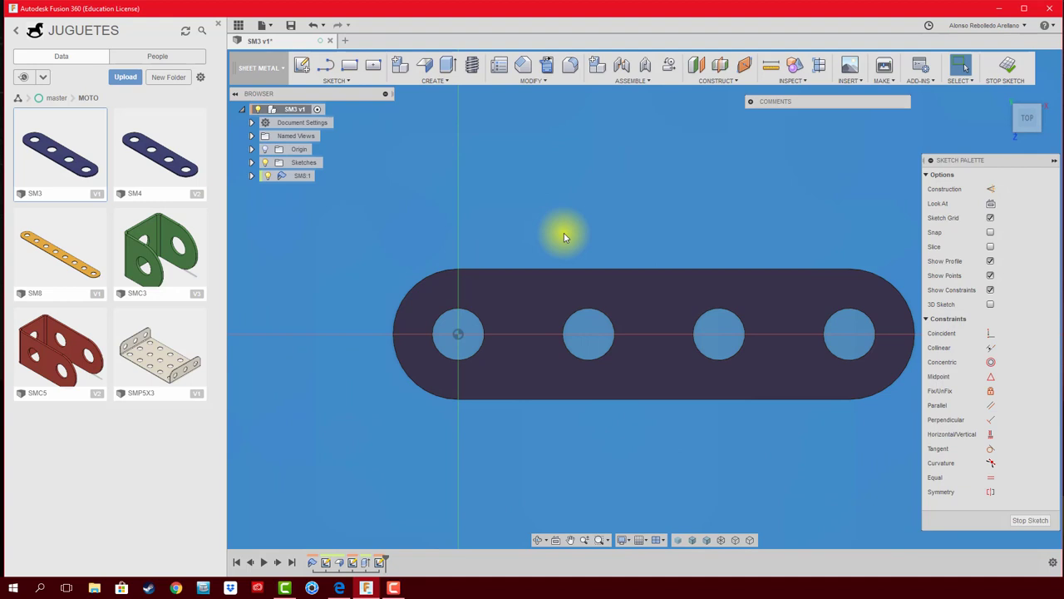
# Circle the third hole and extrude-cut the end region 11 mm, leaving three holes.
pyautogui.press('c')
pyautogui.click(718, 331)
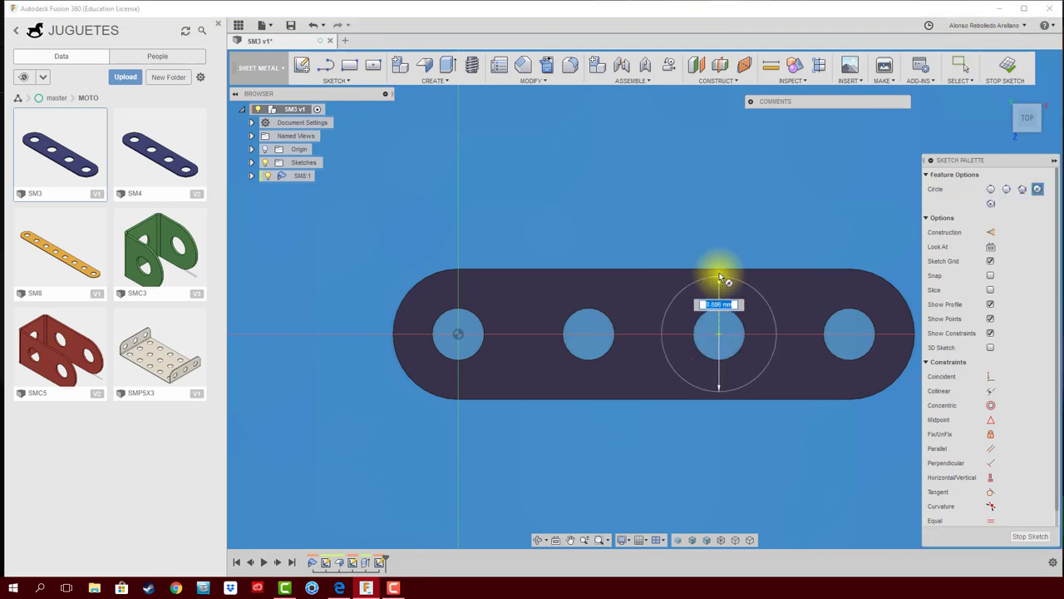
pyautogui.press('e')
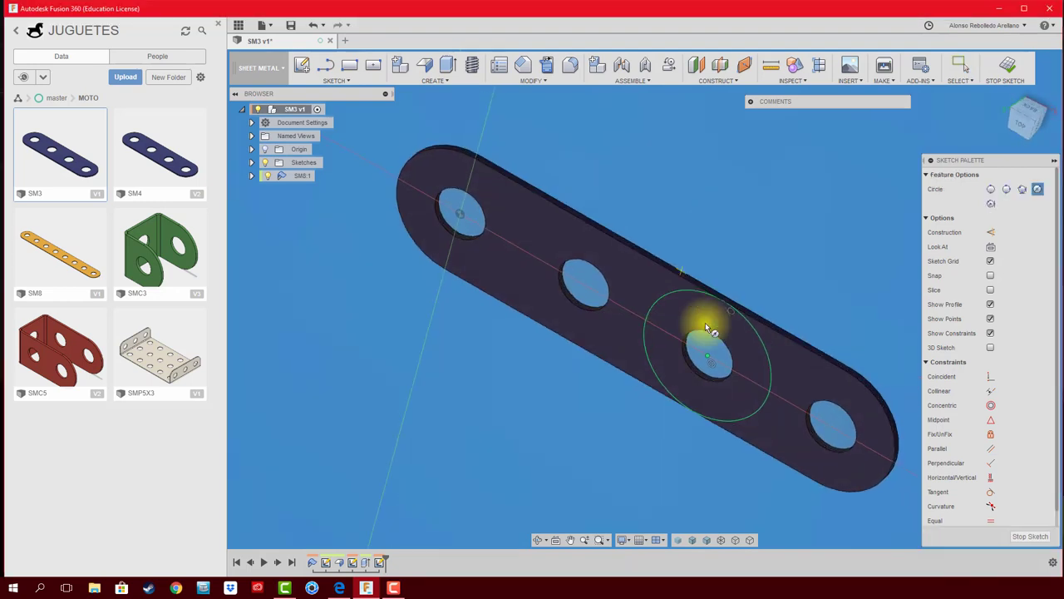
pyautogui.click(783, 370)
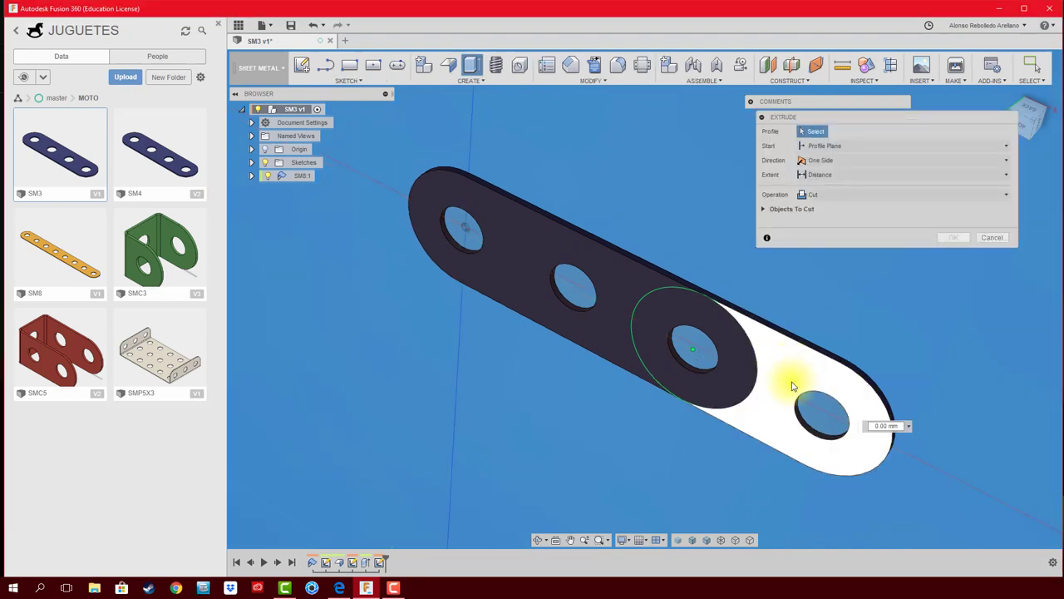
pyautogui.click(812, 421)
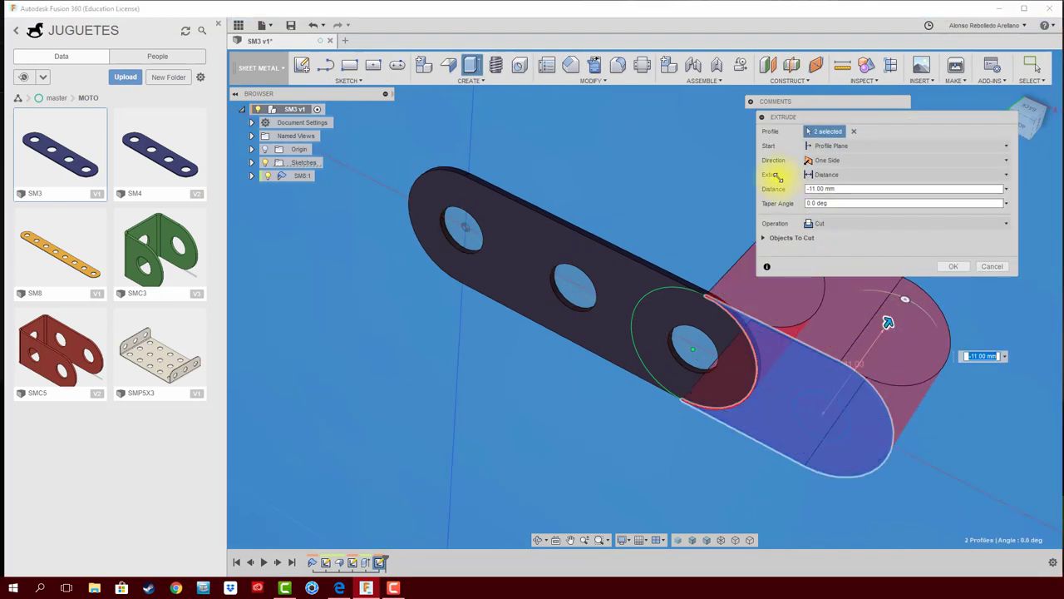
pyautogui.click(952, 266)
pyautogui.keyDown('shift'); pyautogui.moveTo(798, 266); pyautogui.dragTo(795, 254, button='middle'); pyautogui.keyUp('shift')
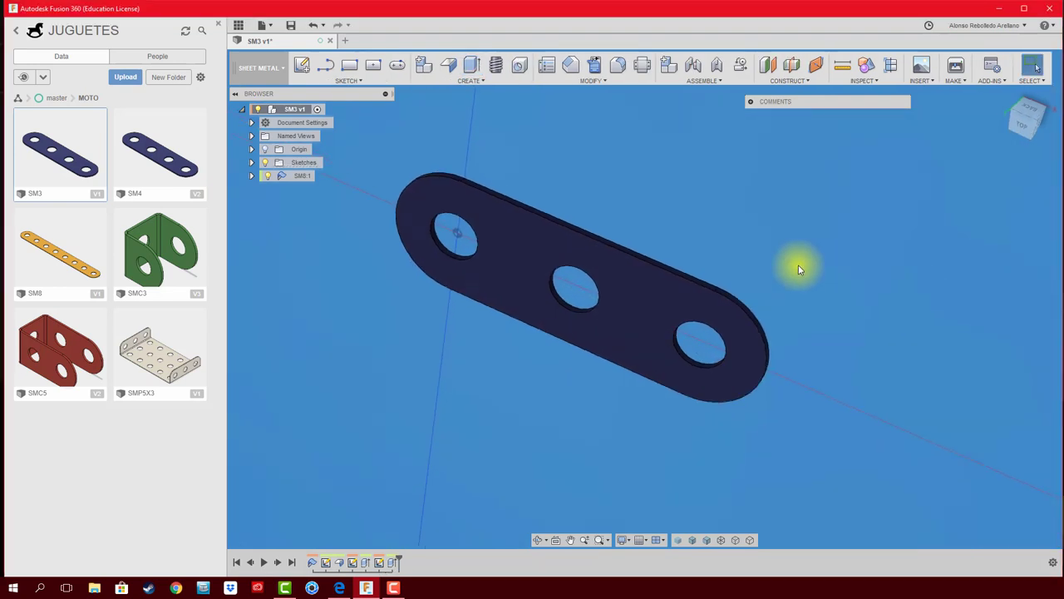
# Open Appearance and try a matte gray plastic finish on the bar.
pyautogui.press('a')
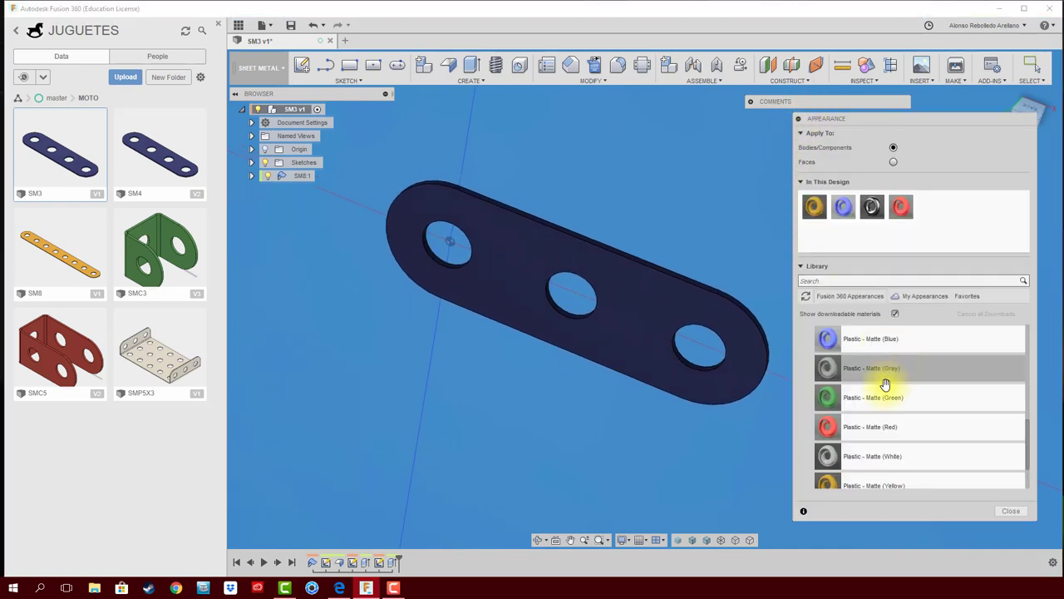
pyautogui.moveTo(829, 368); pyautogui.dragTo(673, 327)
pyautogui.keyDown('shift'); pyautogui.moveTo(708, 255); pyautogui.dragTo(705, 221, button='middle'); pyautogui.keyUp('shift')
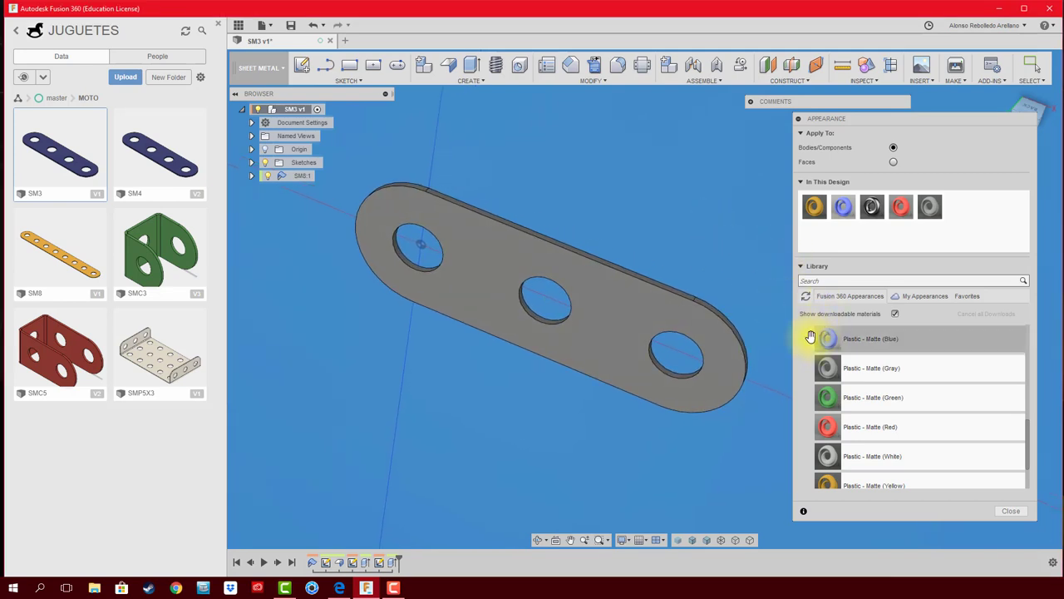
# From Paint > Metallic, try red, then apply Paint - Metallic (Yellow) to the bar.
pyautogui.scroll(3, 811, 341)
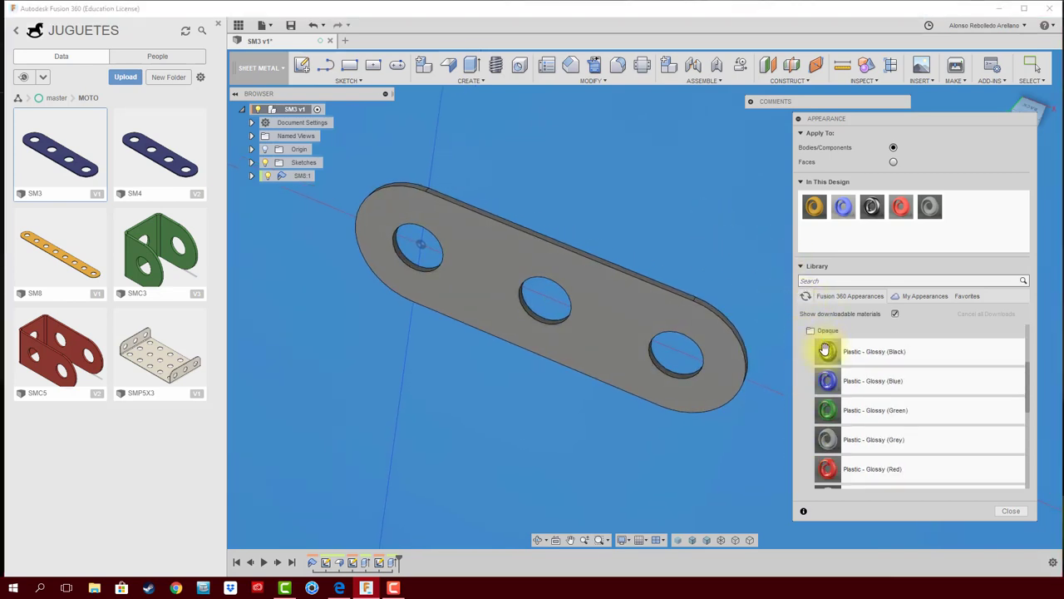
pyautogui.scroll(5, 808, 353)
pyautogui.click(805, 397)
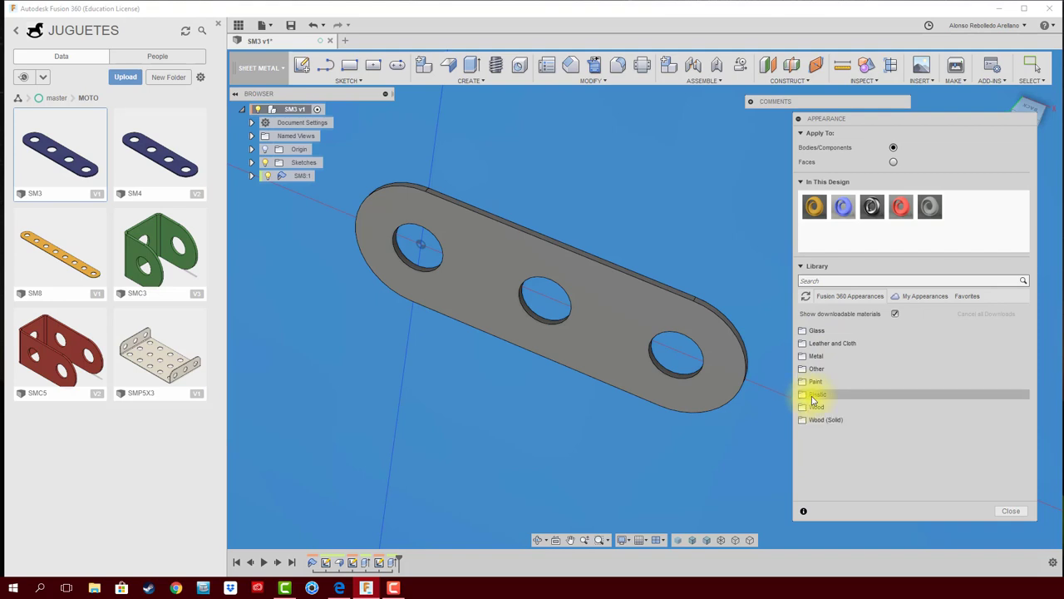
pyautogui.click(804, 384)
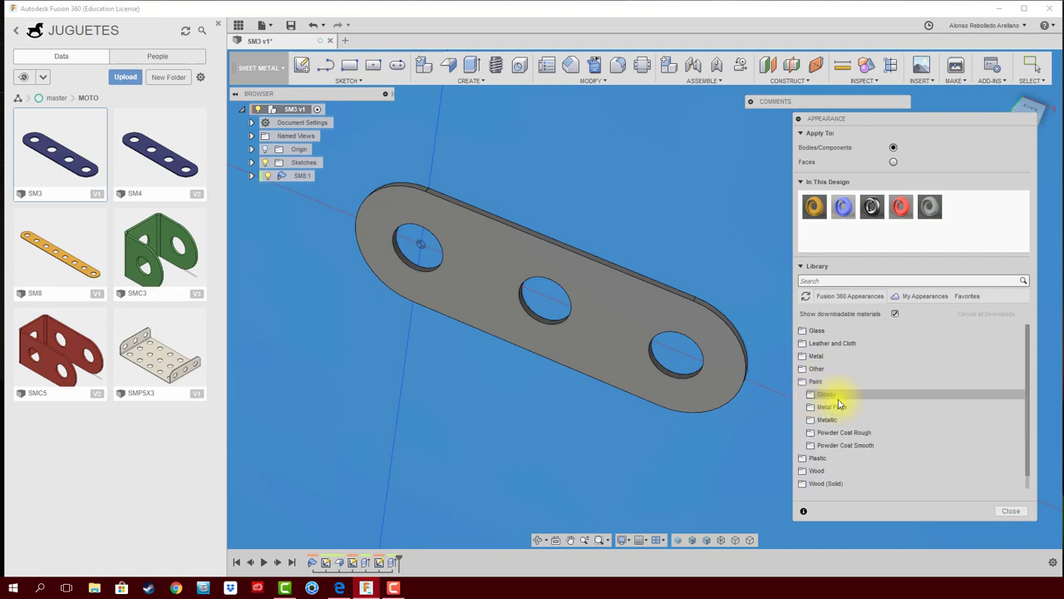
pyautogui.click(812, 421)
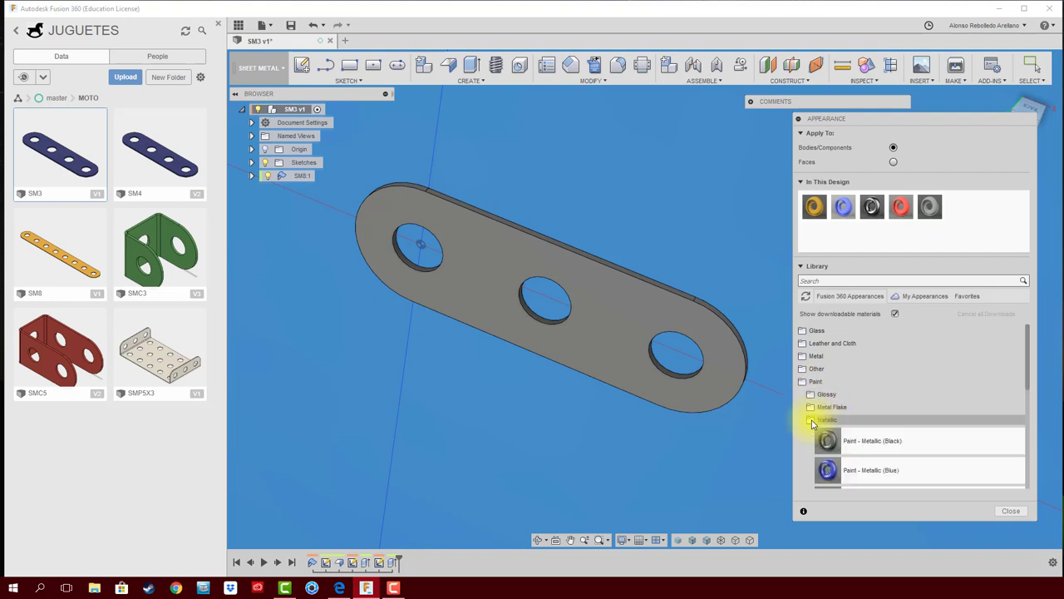
pyautogui.click(812, 422)
pyautogui.click(814, 422)
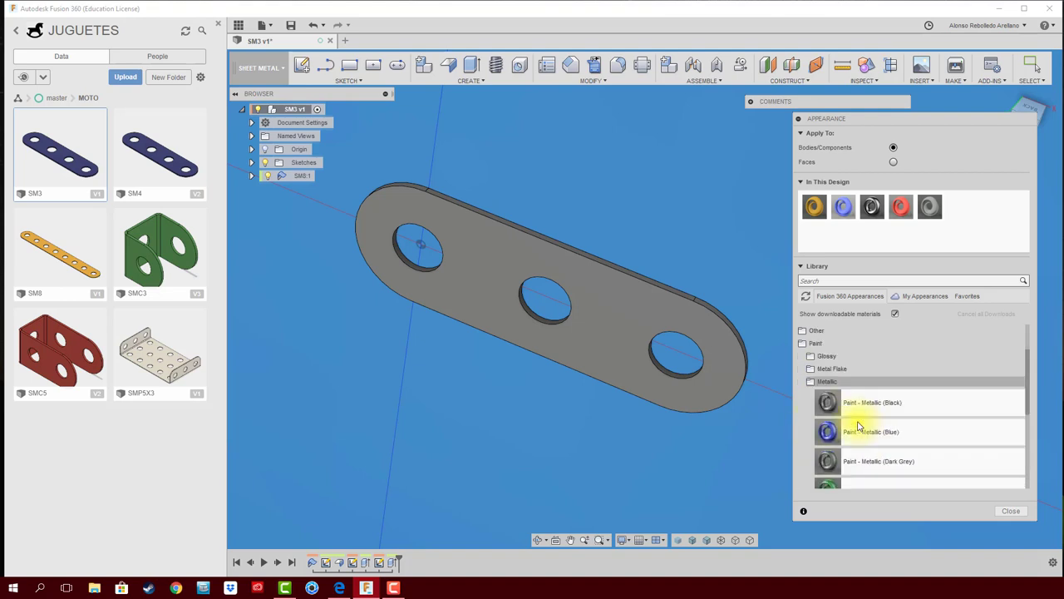
pyautogui.scroll(-2, 856, 424)
pyautogui.moveTo(831, 427); pyautogui.dragTo(657, 405)
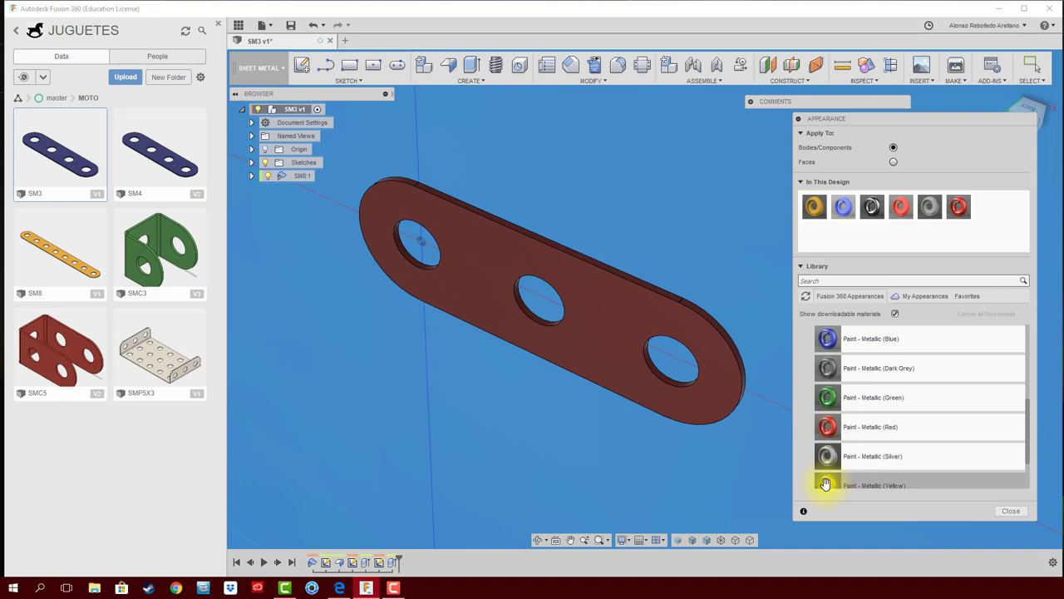
pyautogui.moveTo(827, 484); pyautogui.dragTo(740, 401)
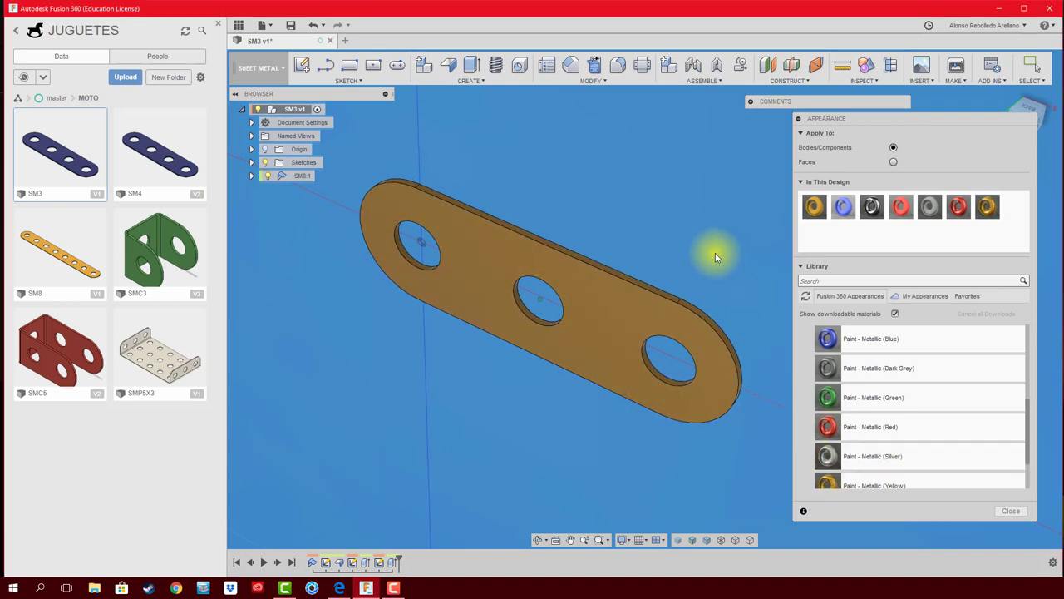
pyautogui.click(799, 119)
# Save the yellow SM3 design as version 2 and view the bar from another angle.
pyautogui.click(283, 27)
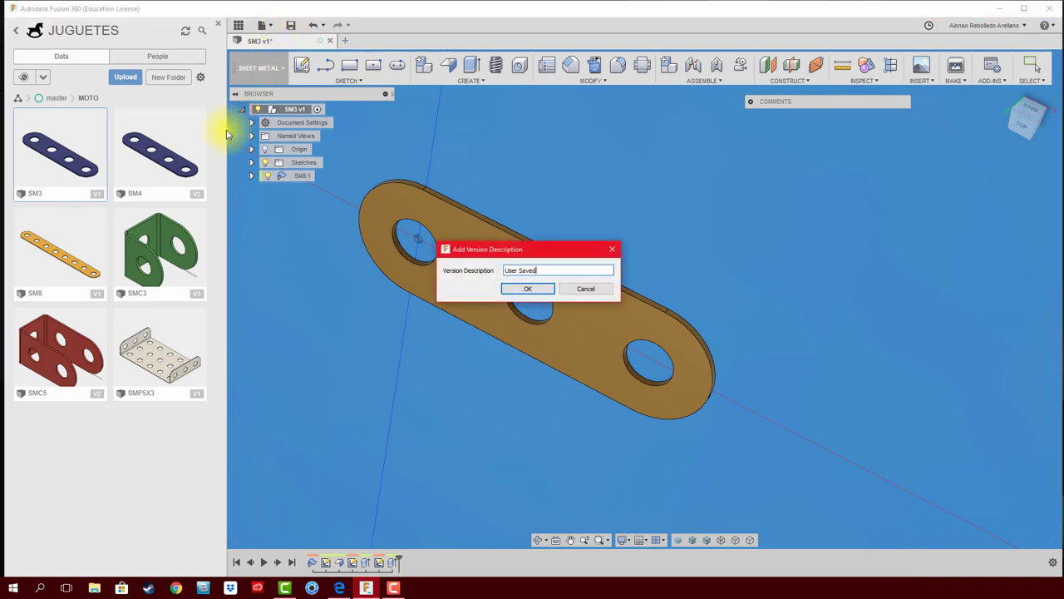
pyautogui.click(523, 287)
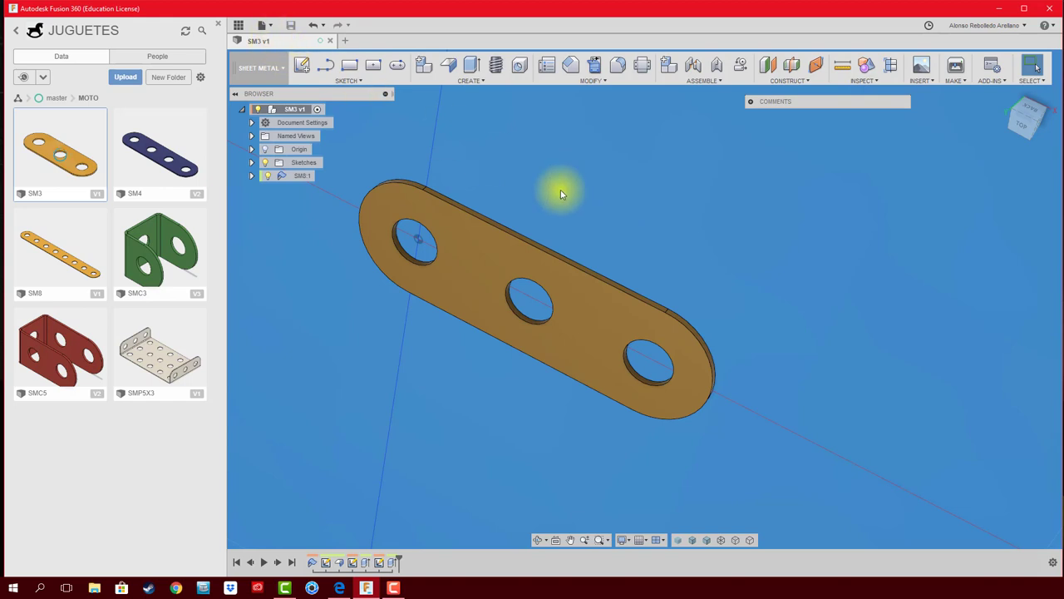
pyautogui.keyDown('shift'); pyautogui.moveTo(612, 223); pyautogui.dragTo(619, 220, button='middle'); pyautogui.keyUp('shift')
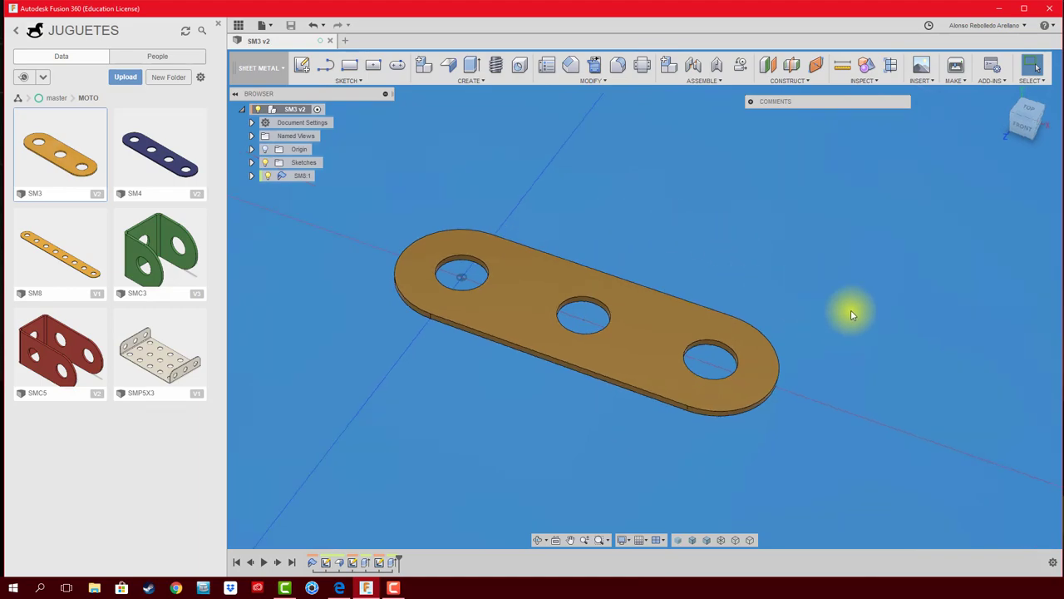